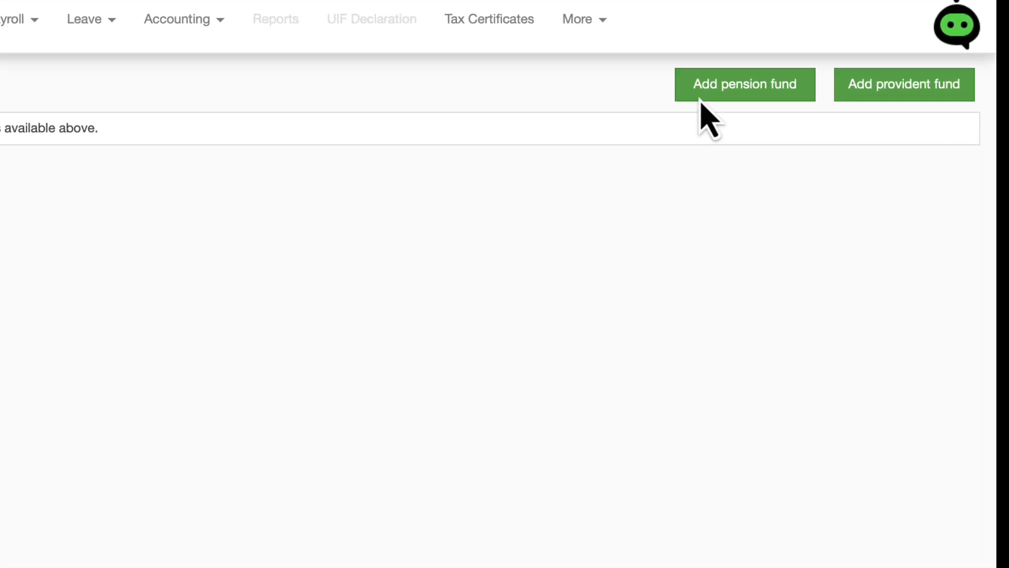
- Start a new pension fund with the fund's name, clearance number 12345 and its Endurance Fund description
{"action": "left_click", "coordinate": [715, 94]}
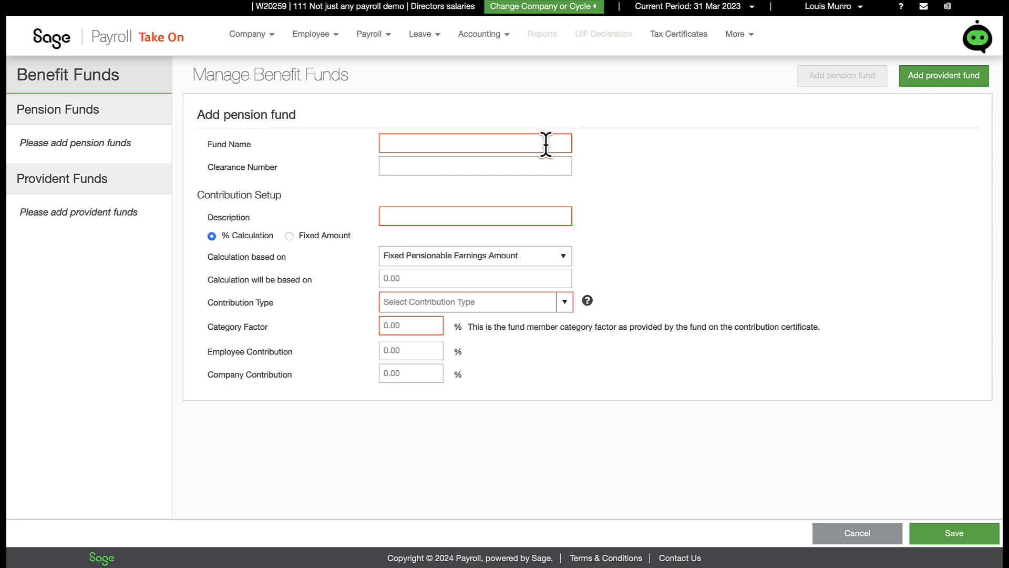
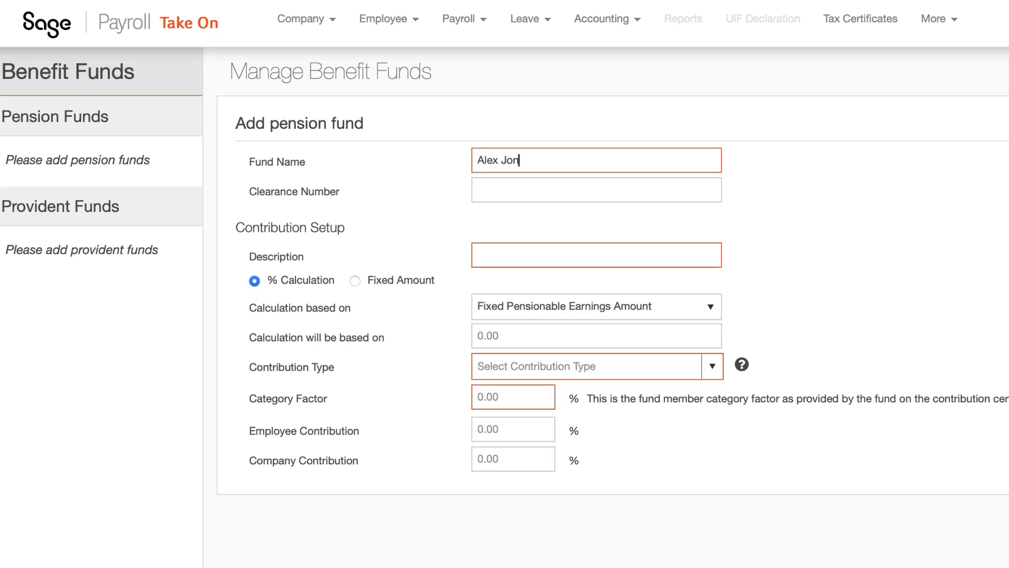
{"action": "key", "text": "Tab"}
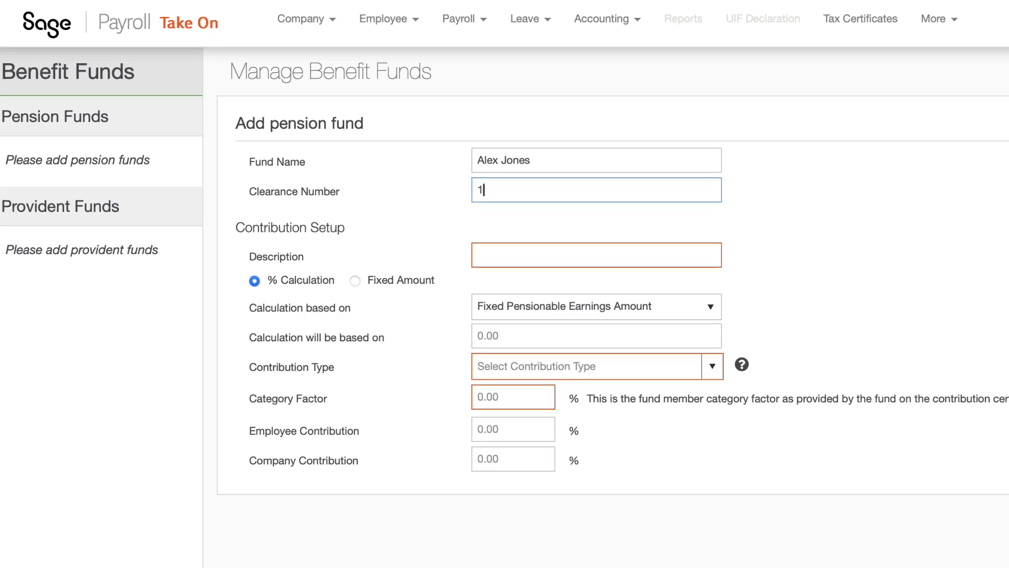
{"action": "type", "text": "1234567890"}
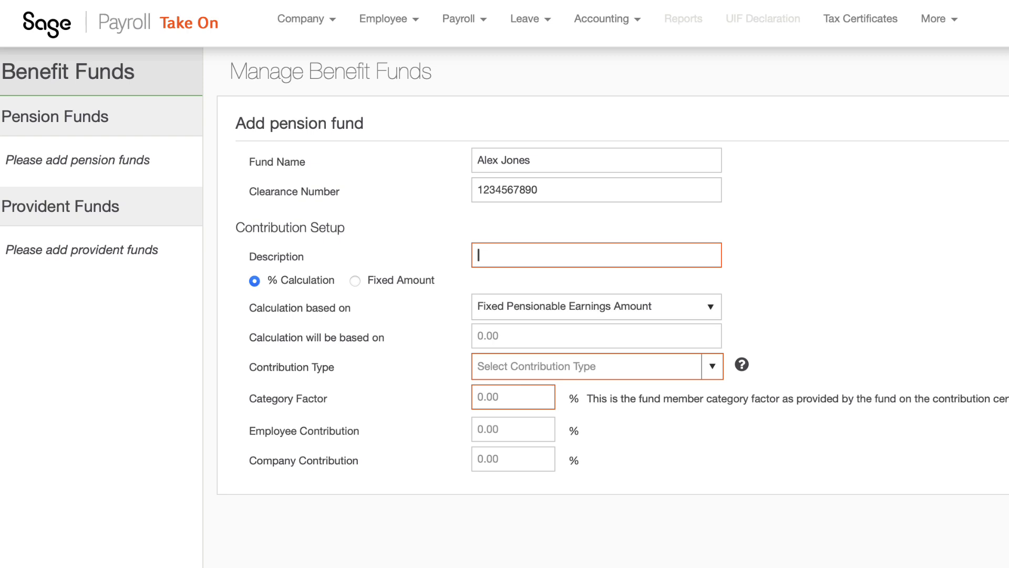
{"action": "type", "text": "x Jones Endurance Fund"}
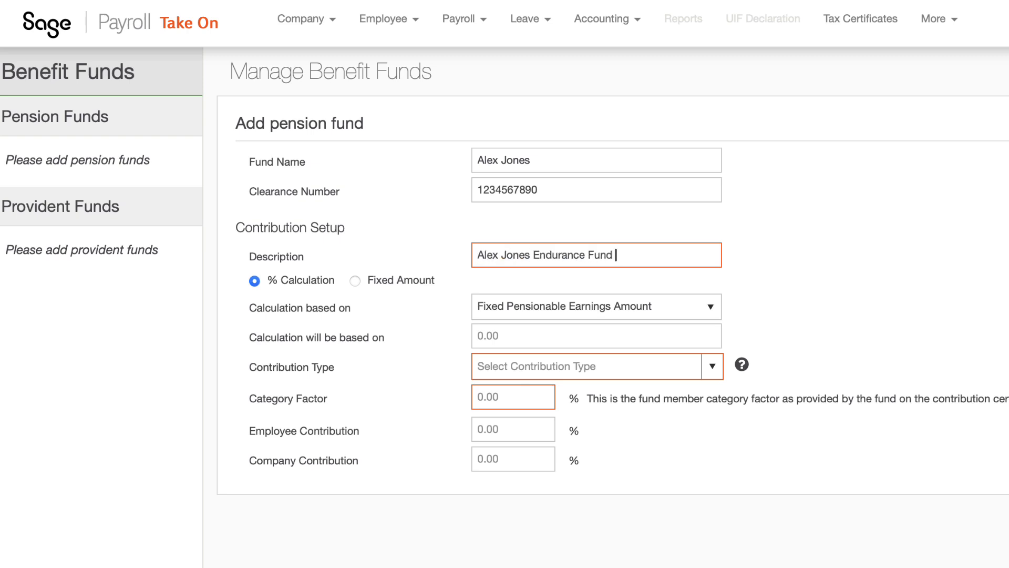
{"action": "left_click", "coordinate": [596, 306]}
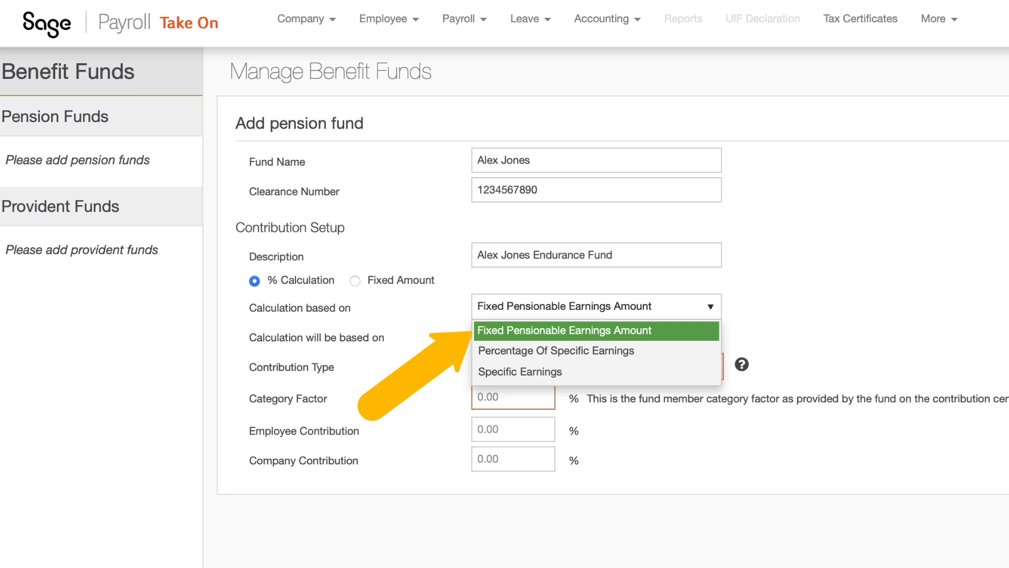
- Base the contribution on Percentage Of Specific Earnings at 100.00%
{"action": "left_click", "coordinate": [642, 353]}
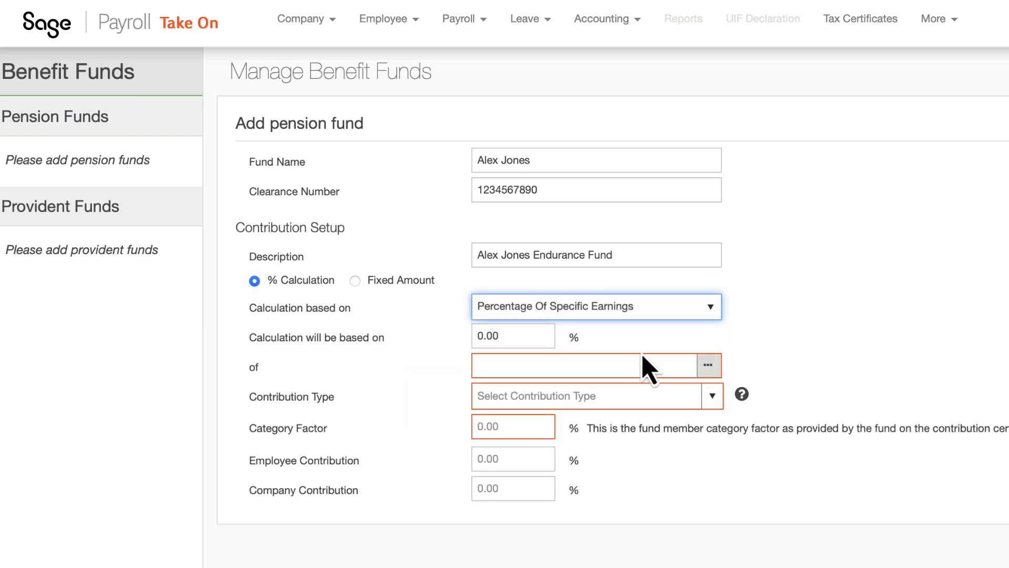
{"action": "left_click", "coordinate": [513, 337]}
{"action": "type", "text": "100"}
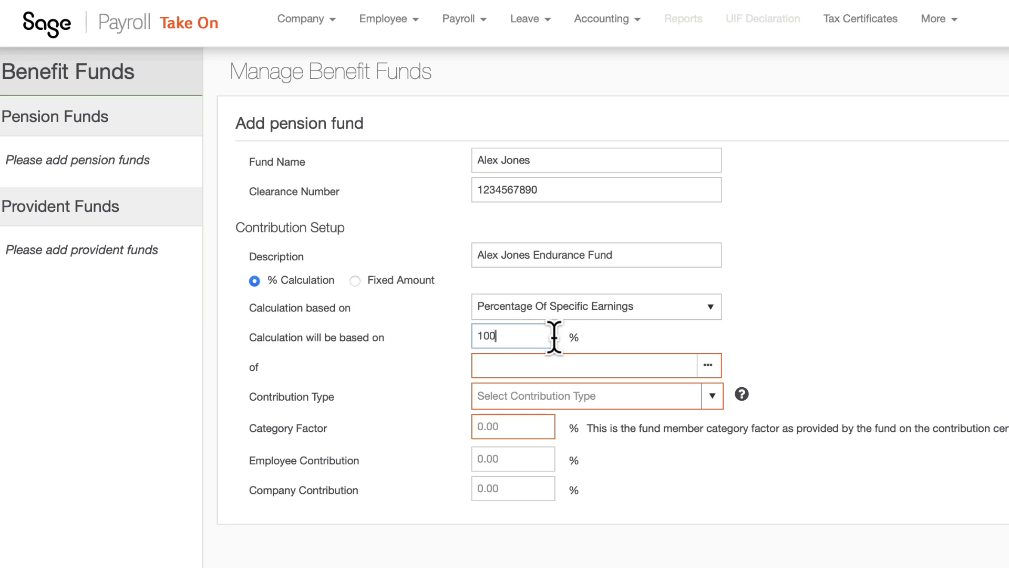
{"action": "left_click", "coordinate": [637, 342]}
{"action": "left_click", "coordinate": [708, 366]}
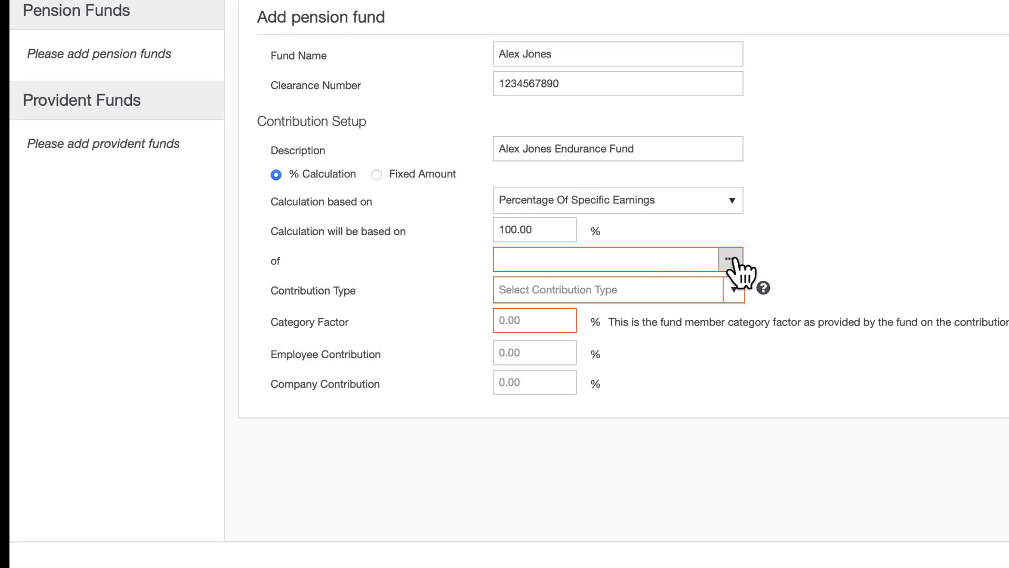
- Select Basic Salary - Actual and Basic Salary - Fixed as the specific earnings
{"action": "left_click", "coordinate": [718, 317]}
{"action": "left_click", "coordinate": [512, 314]}
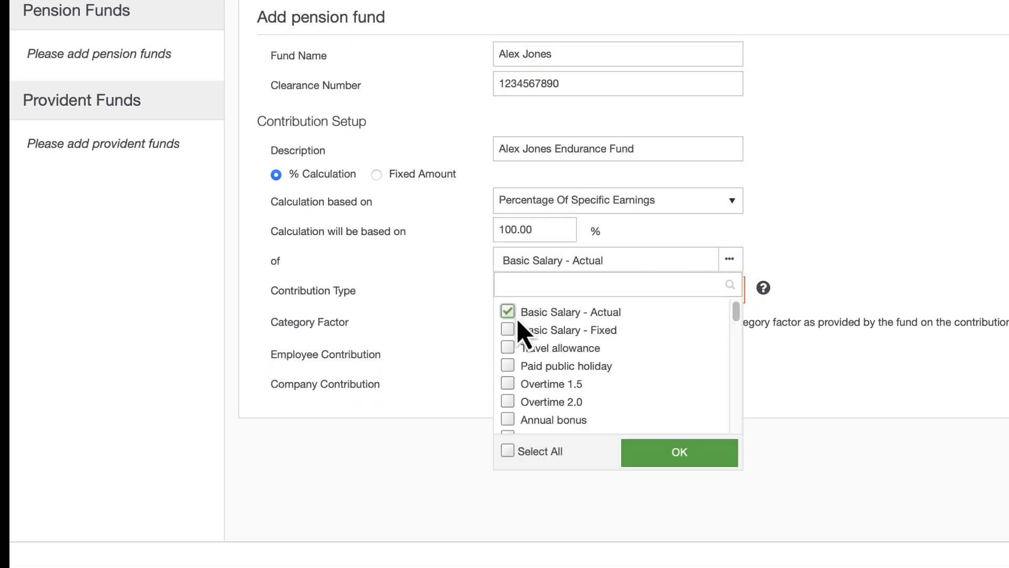
{"action": "left_click", "coordinate": [512, 331]}
{"action": "scroll", "coordinate": [625, 376], "scroll_direction": "down", "scroll_amount": 1}
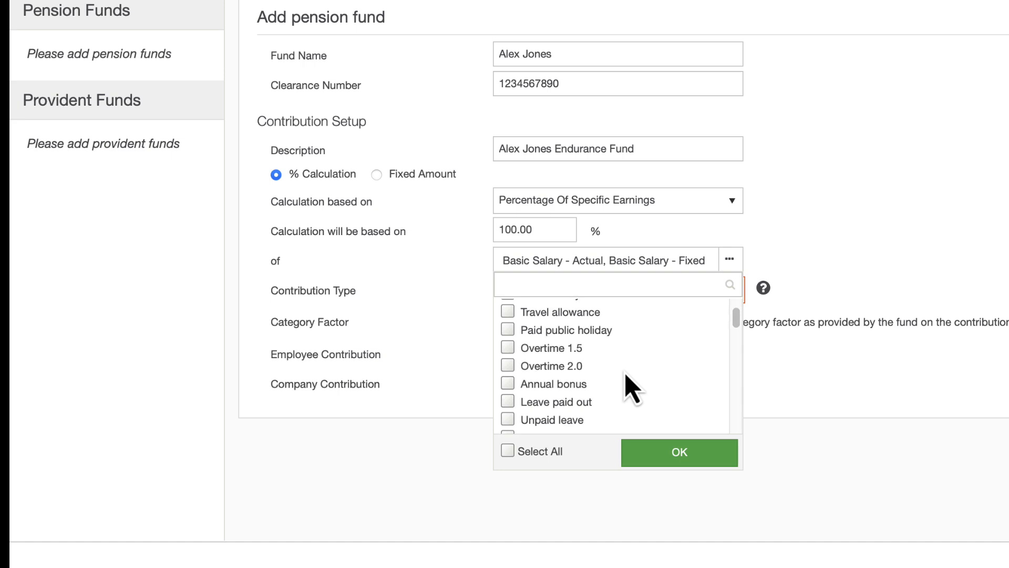
{"action": "scroll", "coordinate": [629, 386], "scroll_direction": "down", "scroll_amount": 2}
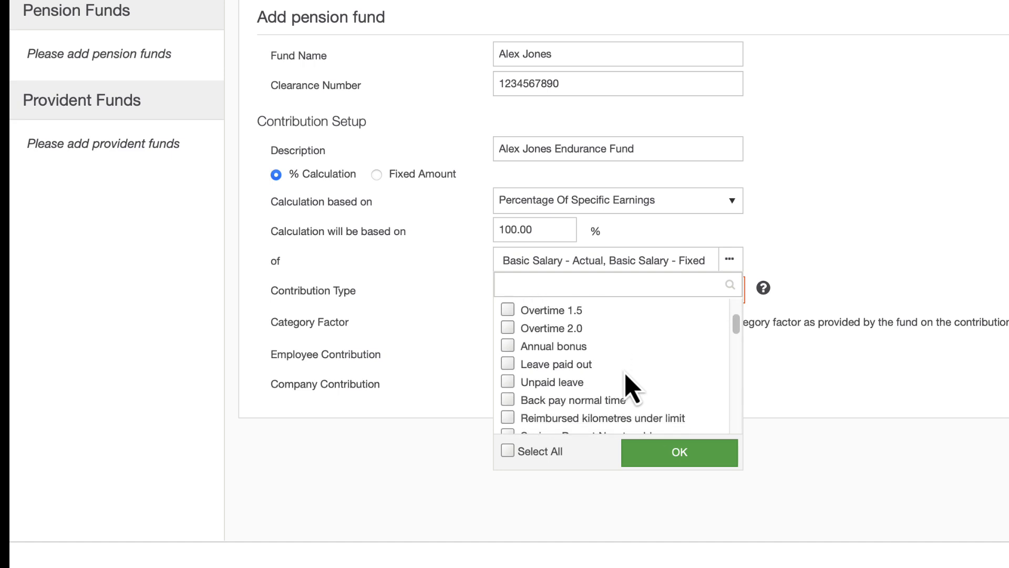
{"action": "scroll", "coordinate": [629, 386], "scroll_direction": "down", "scroll_amount": 2}
{"action": "scroll", "coordinate": [631, 383], "scroll_direction": "down", "scroll_amount": 2}
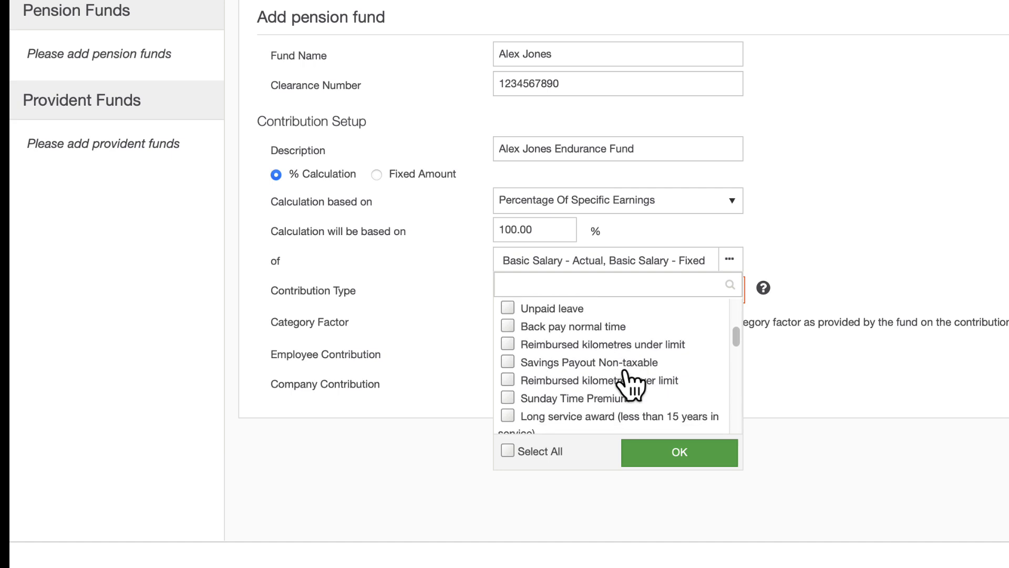
{"action": "scroll", "coordinate": [627, 374], "scroll_direction": "down", "scroll_amount": 10}
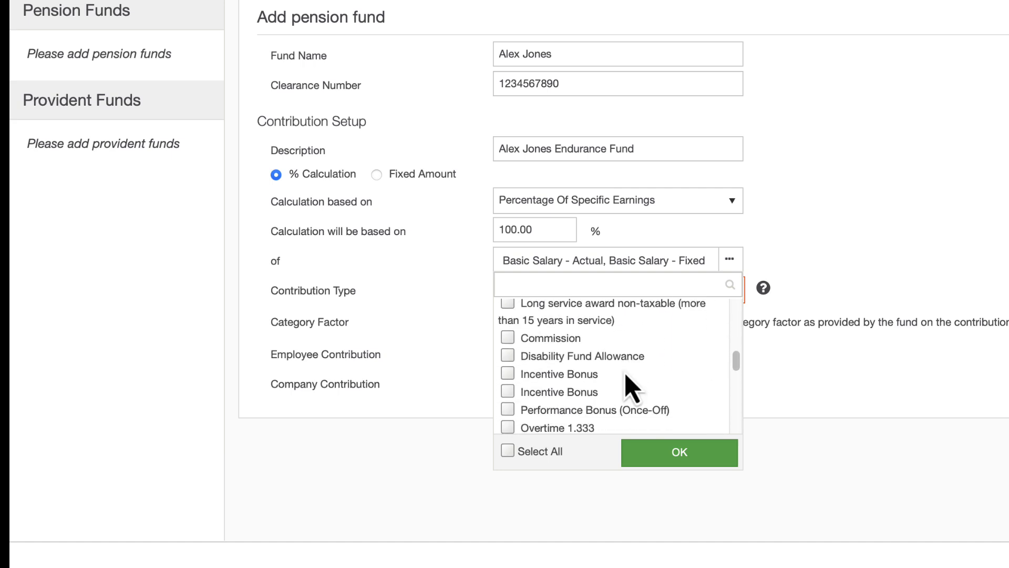
{"action": "scroll", "coordinate": [631, 387], "scroll_direction": "down", "scroll_amount": 5}
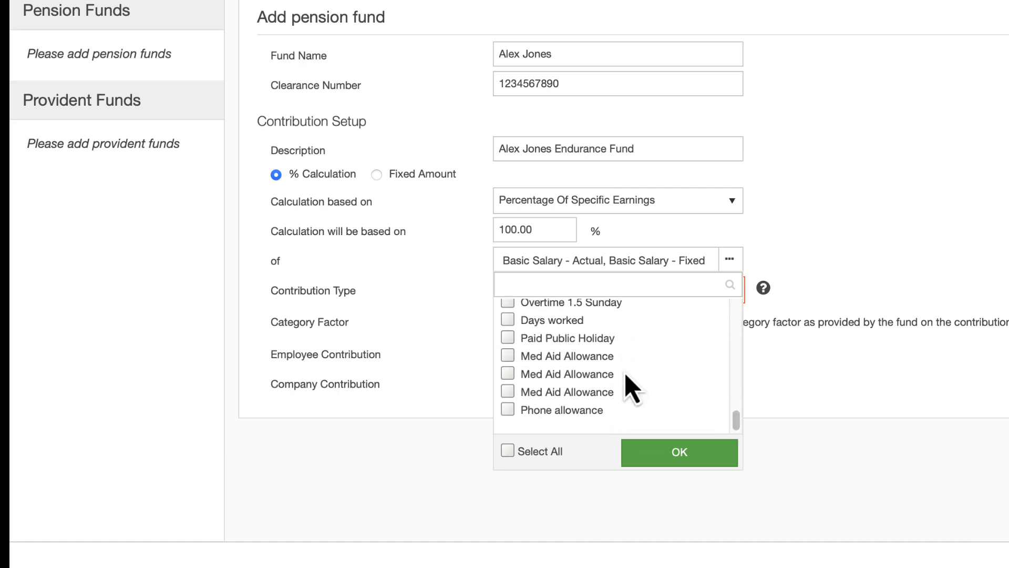
{"action": "left_click", "coordinate": [704, 457]}
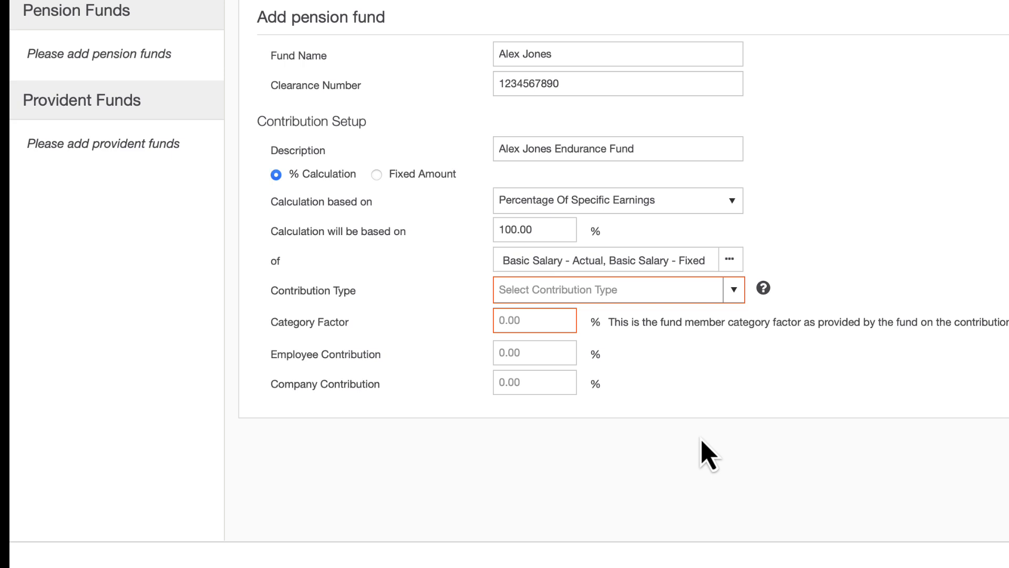
- Make it a Defined Contribution fund with 7.50% employee and company contributions, and save it
{"action": "left_click", "coordinate": [733, 290]}
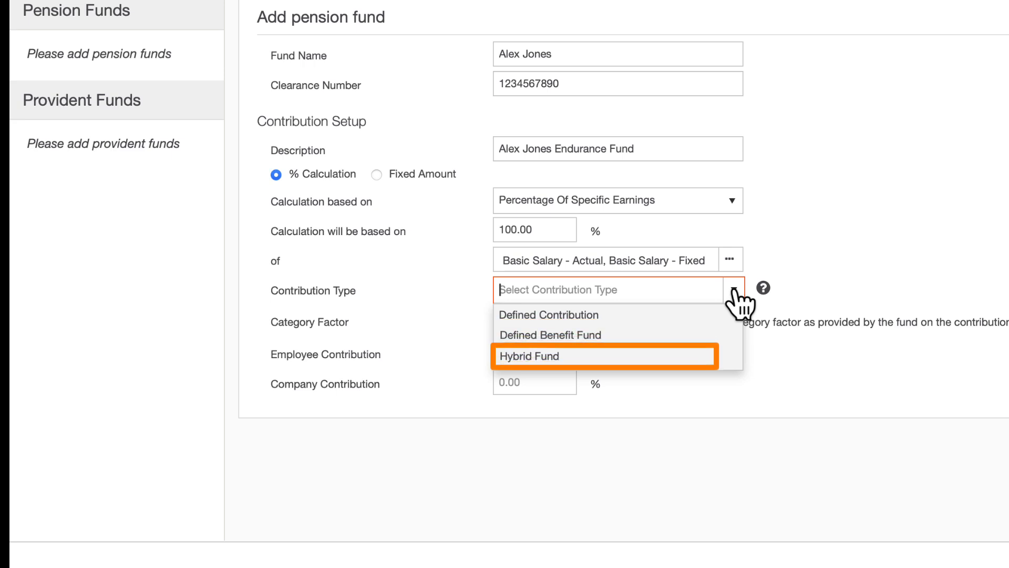
{"action": "left_click", "coordinate": [666, 321]}
{"action": "left_click", "coordinate": [513, 324]}
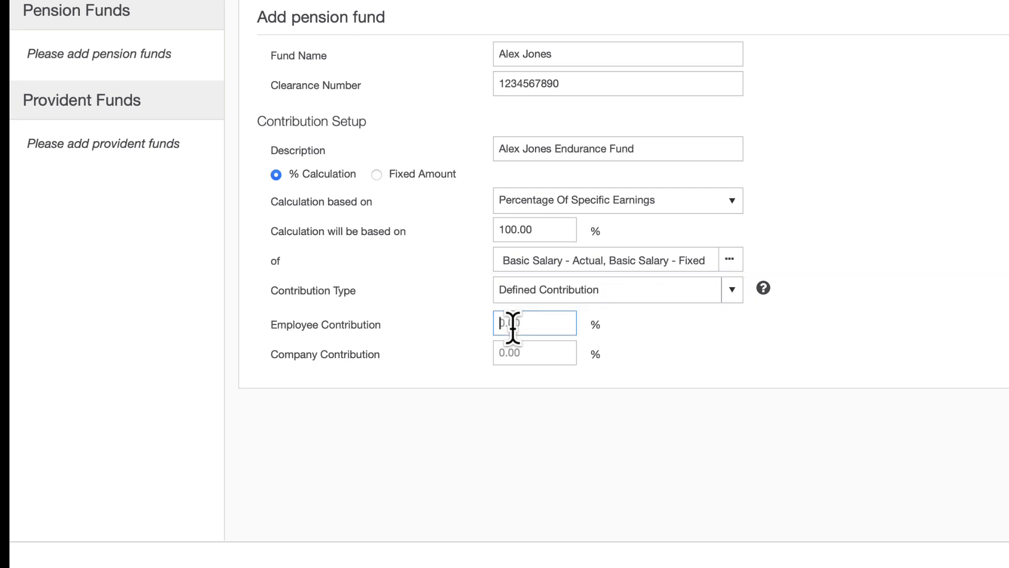
{"action": "type", "text": "7.5"}
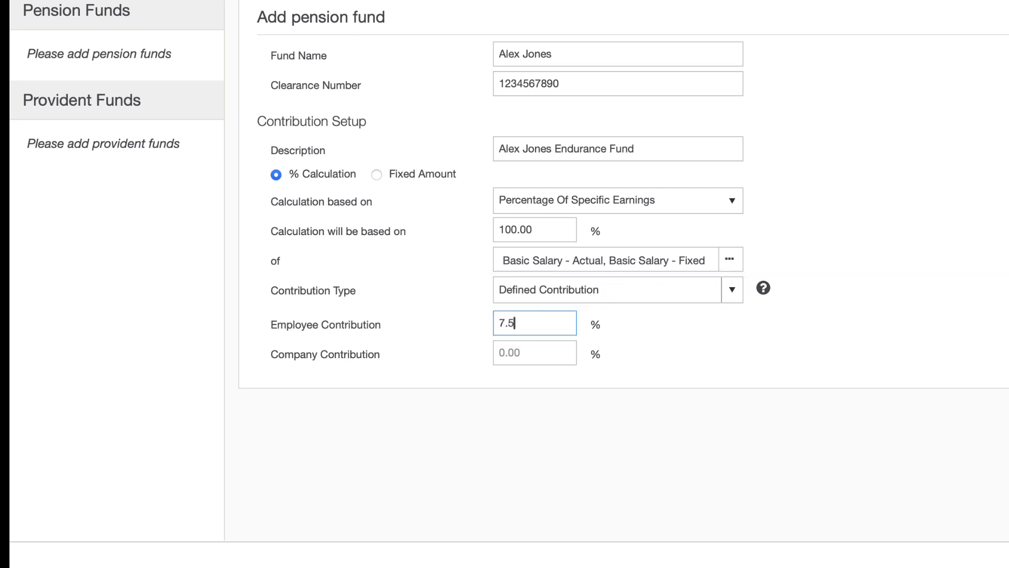
{"action": "key", "text": "Tab"}
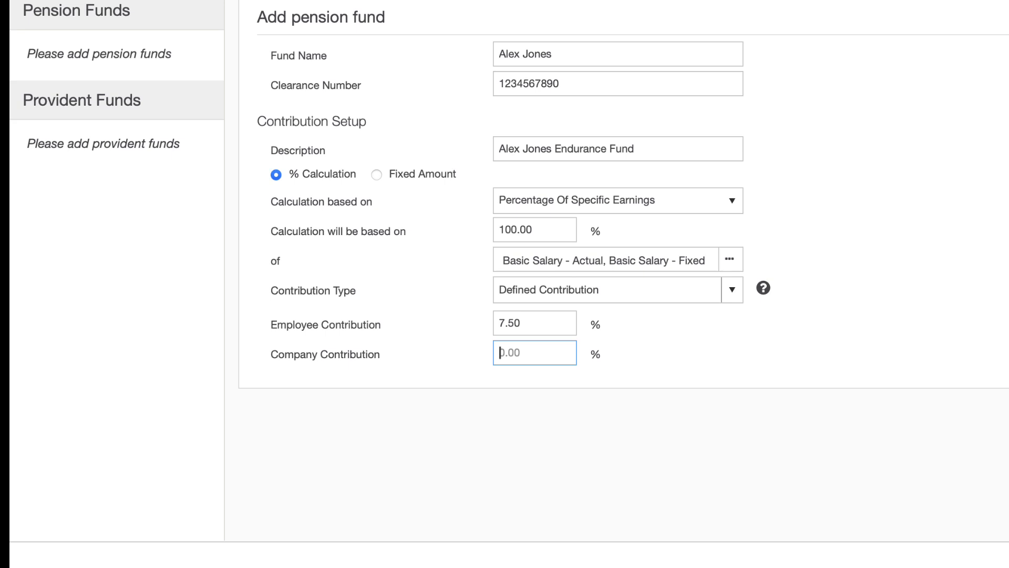
{"action": "type", "text": "7.5"}
{"action": "left_click", "coordinate": [724, 391]}
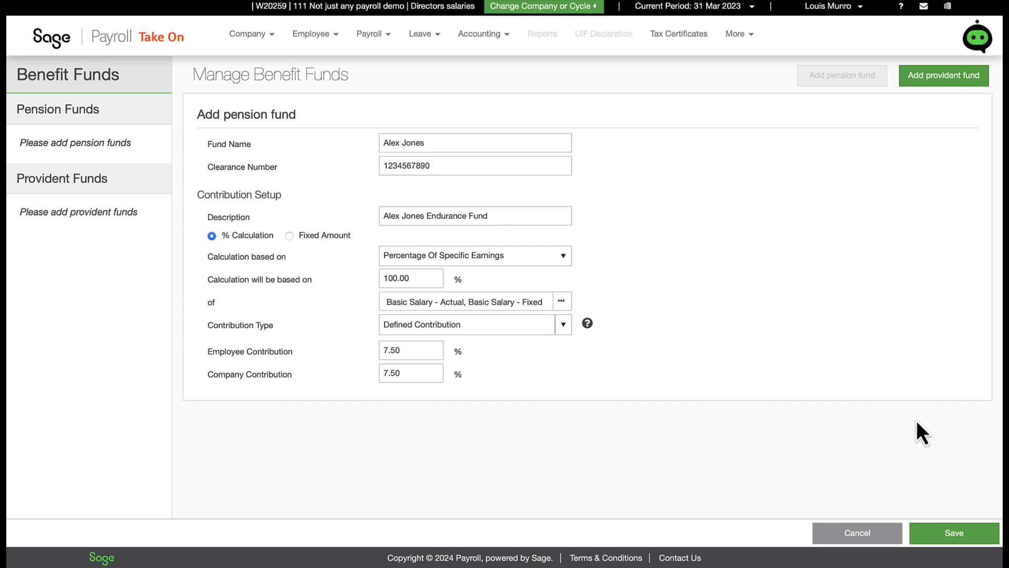
{"action": "left_click", "coordinate": [937, 530]}
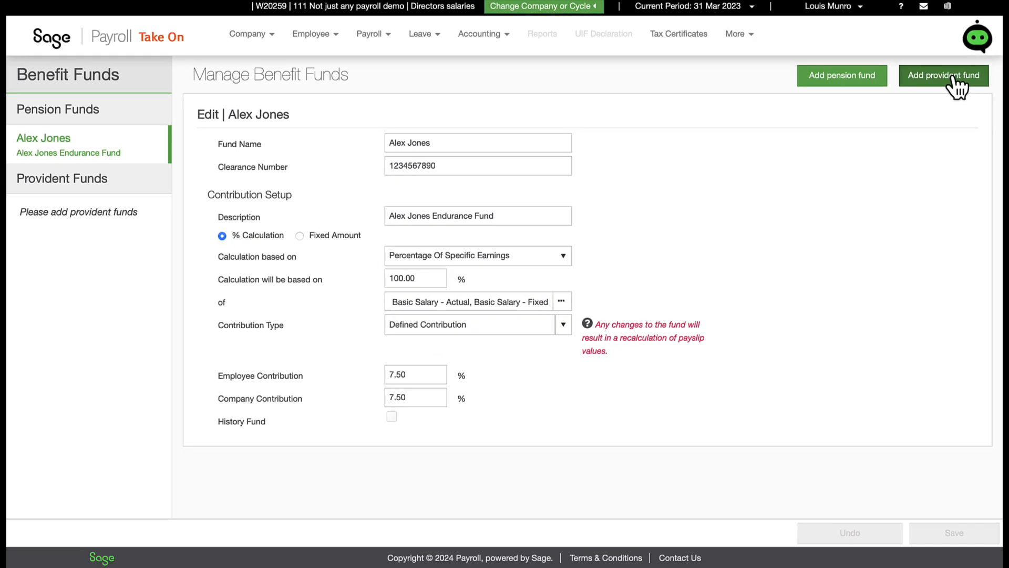
- Add a provident fund named 'Bridgette Wealth Accumulator' with description 'Wealth accumulator'
{"action": "left_click", "coordinate": [952, 76]}
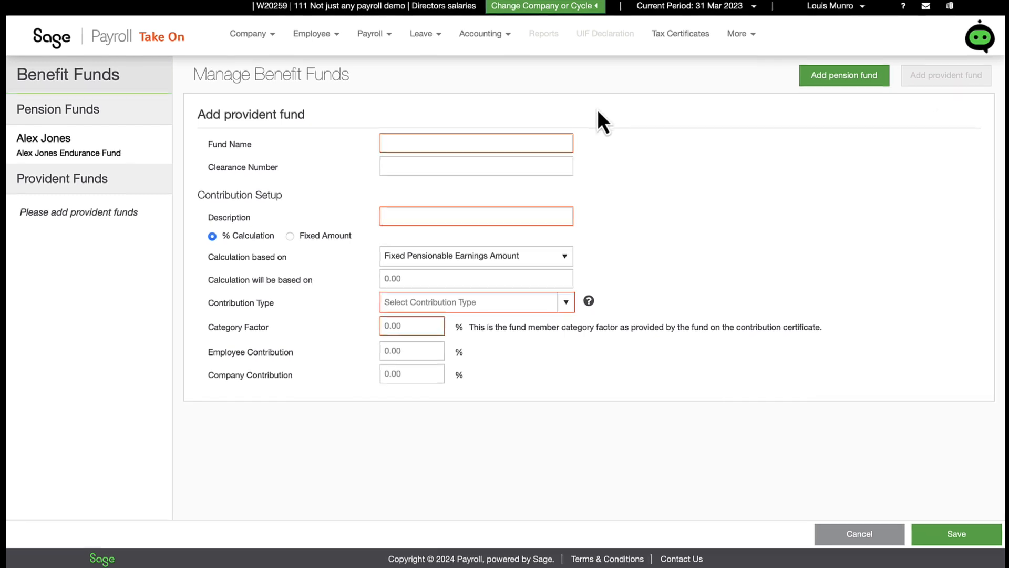
{"action": "left_click", "coordinate": [543, 146]}
{"action": "type", "text": "Bridg"}
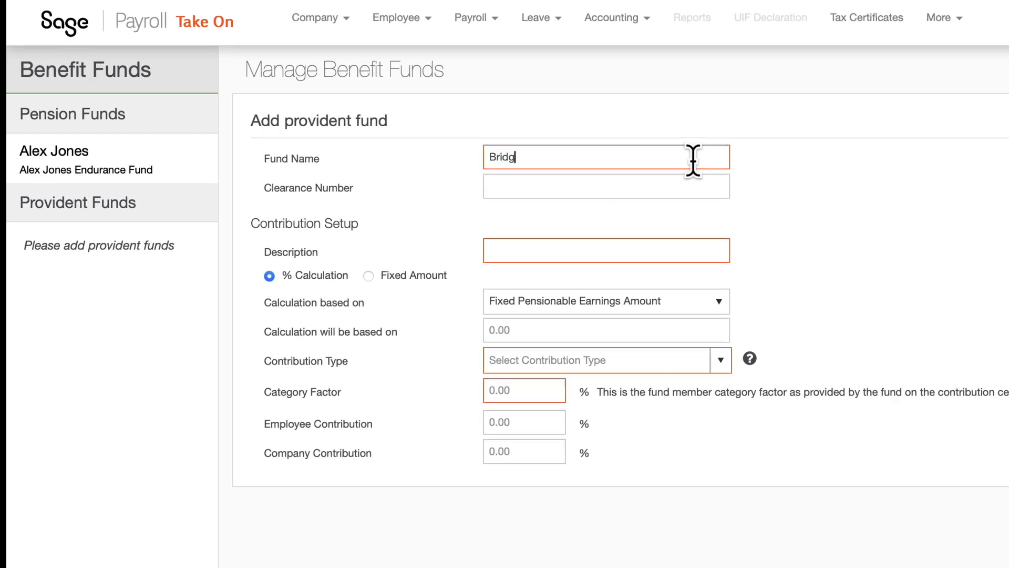
{"action": "type", "text": "ette Wealth Accumulator"}
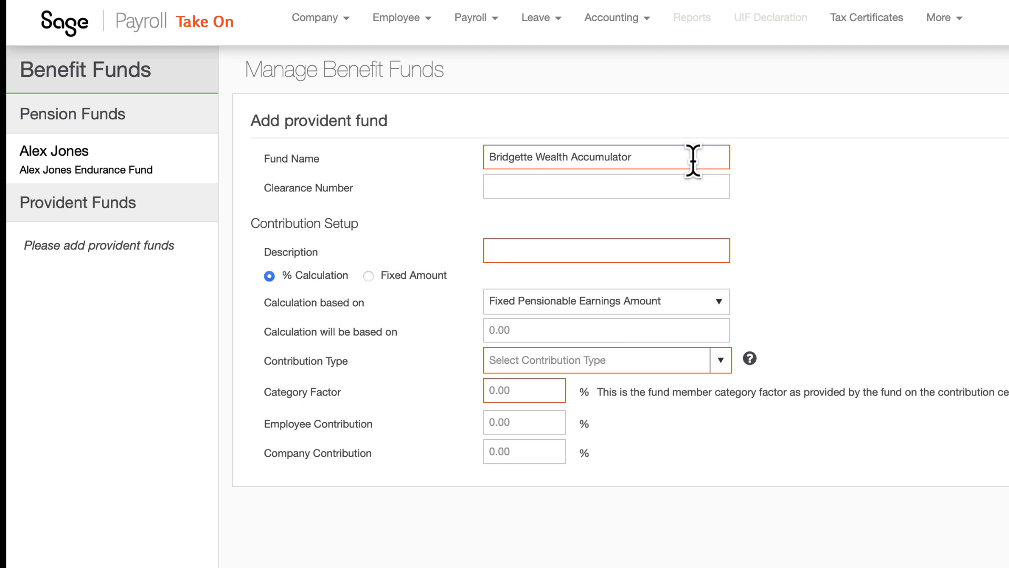
{"action": "left_click", "coordinate": [605, 250]}
{"action": "type", "text": "Wealth accumulator"}
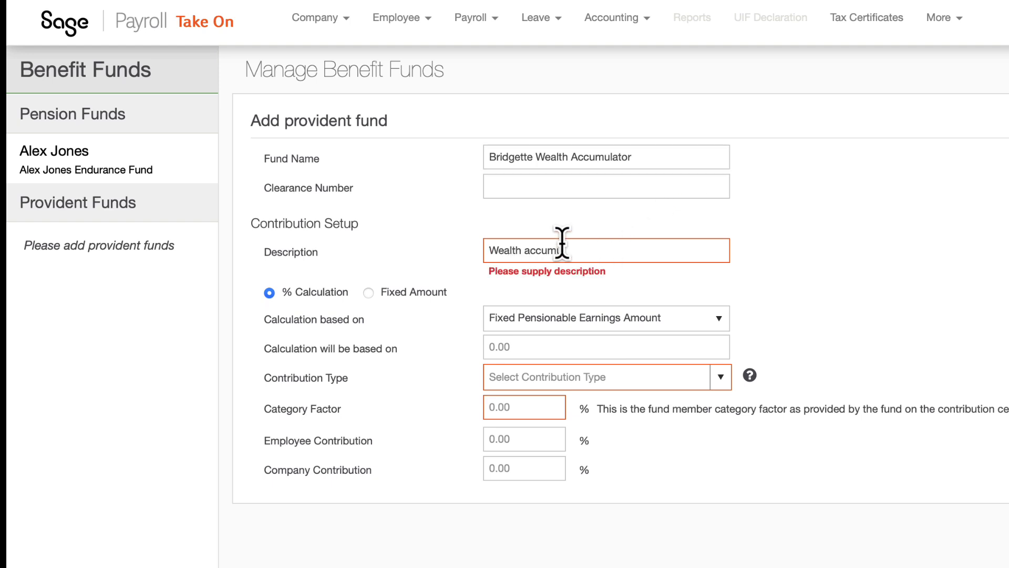
{"action": "left_click", "coordinate": [605, 279]}
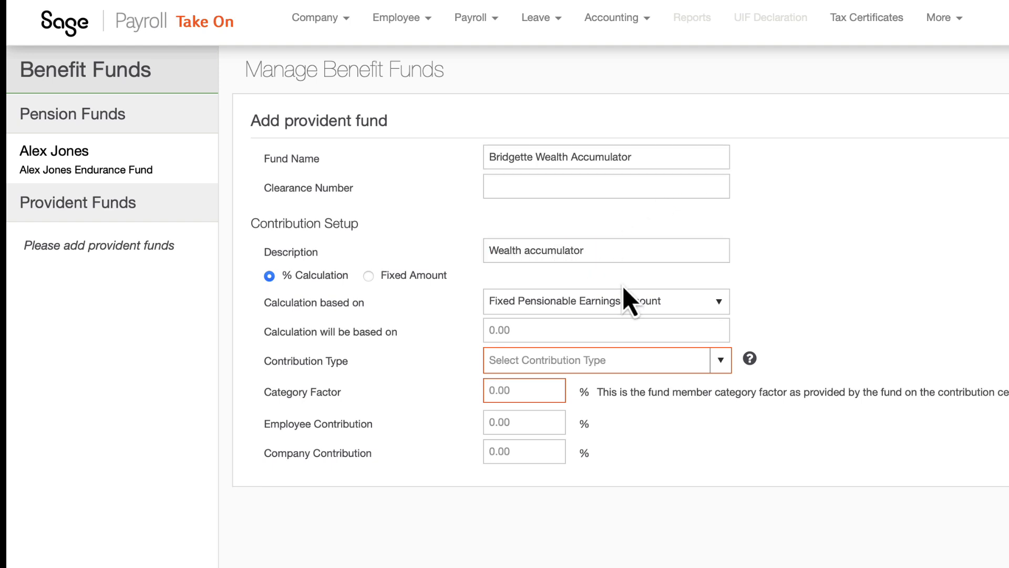
- Base it on 100% of Basic Salary - Actual and Fixed as a Defined Contribution fund
{"action": "left_click", "coordinate": [721, 303]}
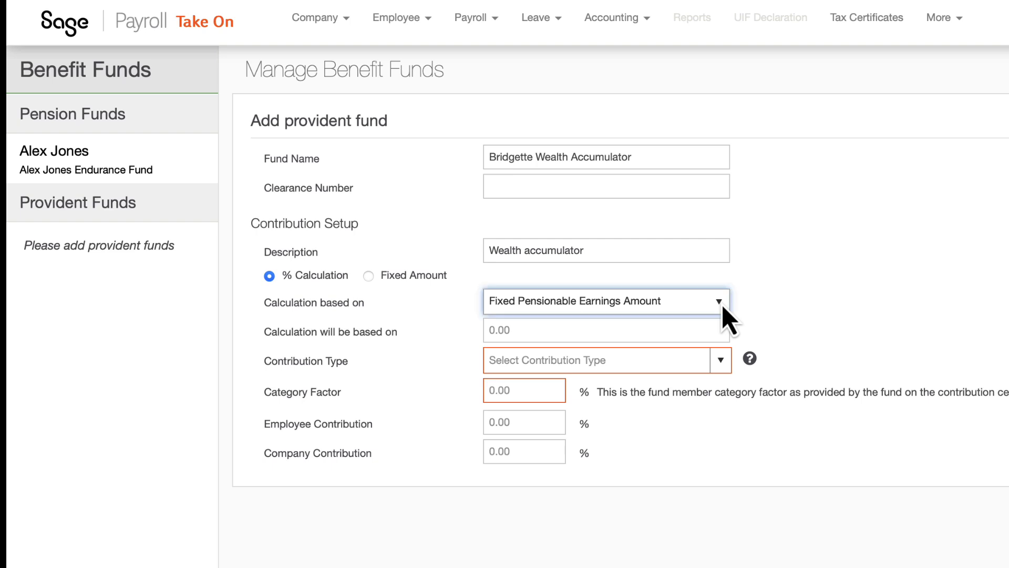
{"action": "left_click", "coordinate": [666, 345]}
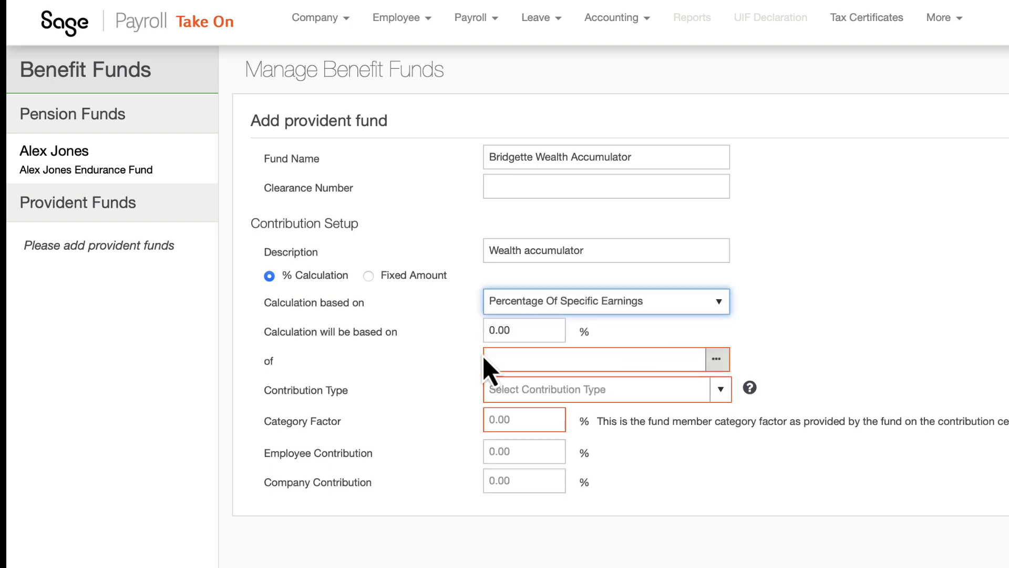
{"action": "left_click", "coordinate": [494, 330]}
{"action": "type", "text": "10"}
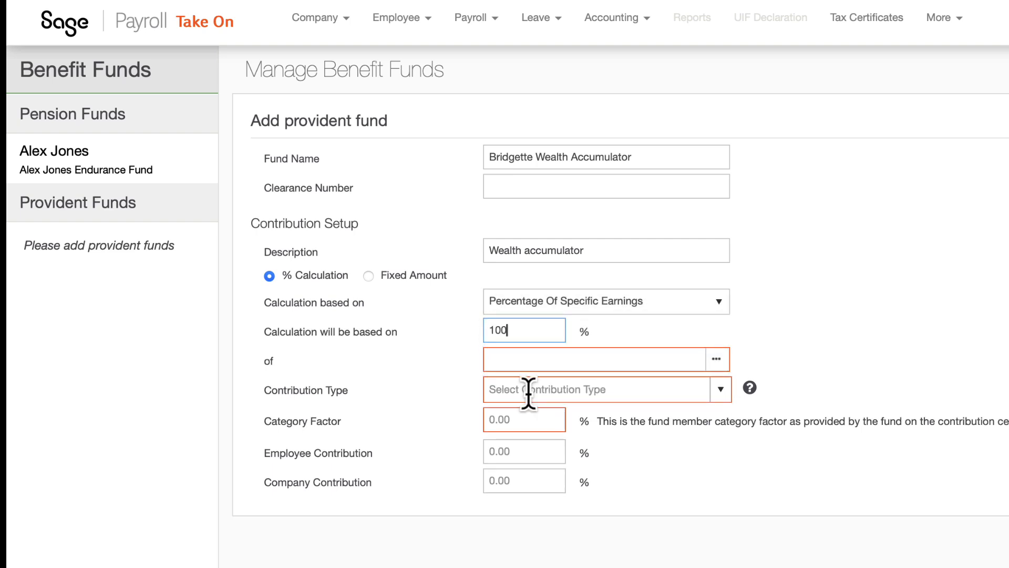
{"action": "left_click", "coordinate": [716, 359]}
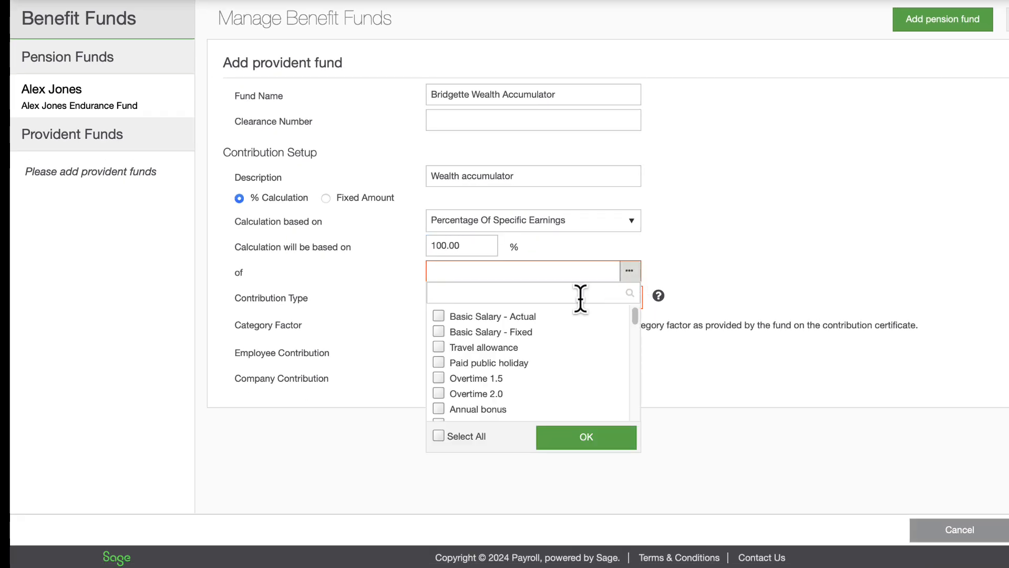
{"action": "left_click", "coordinate": [438, 315]}
{"action": "left_click", "coordinate": [438, 331]}
{"action": "left_click", "coordinate": [686, 286]}
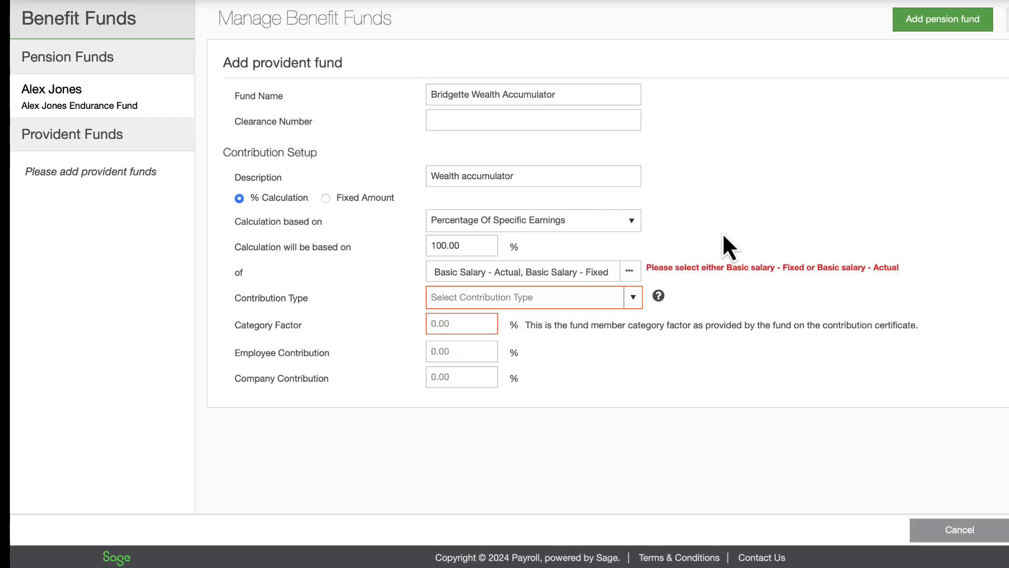
{"action": "left_click", "coordinate": [633, 297]}
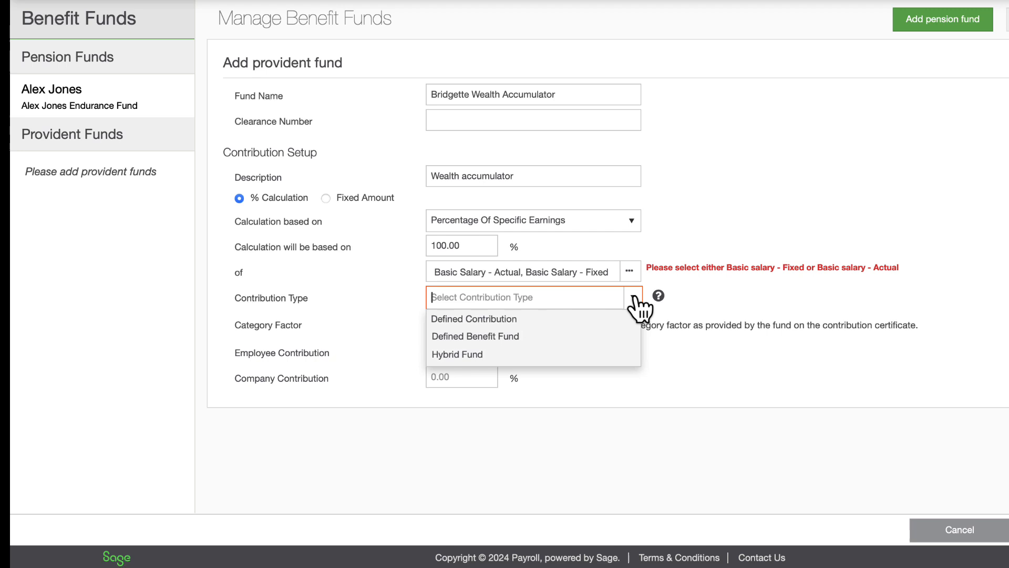
{"action": "left_click", "coordinate": [518, 318]}
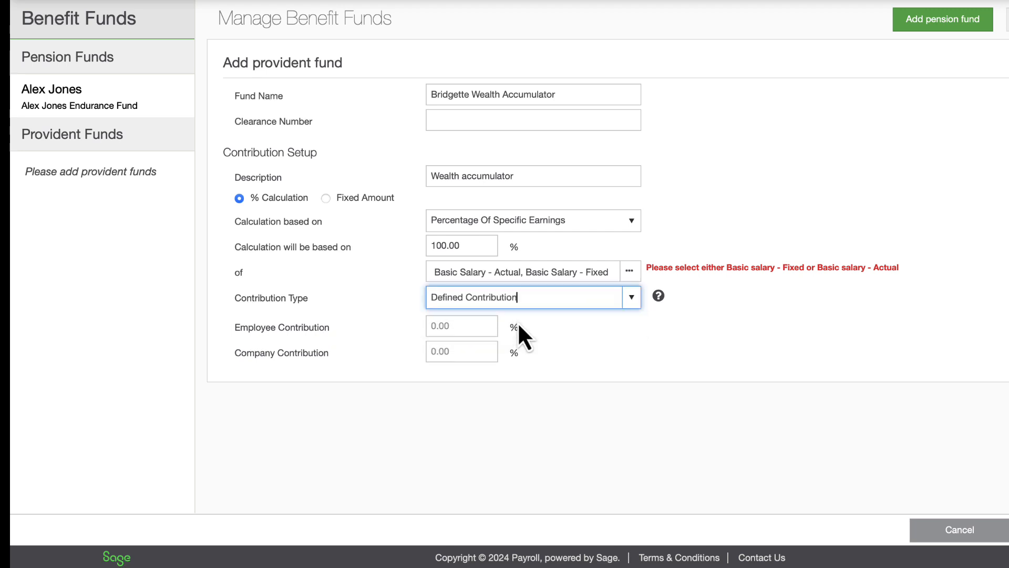
{"action": "left_click", "coordinate": [435, 325]}
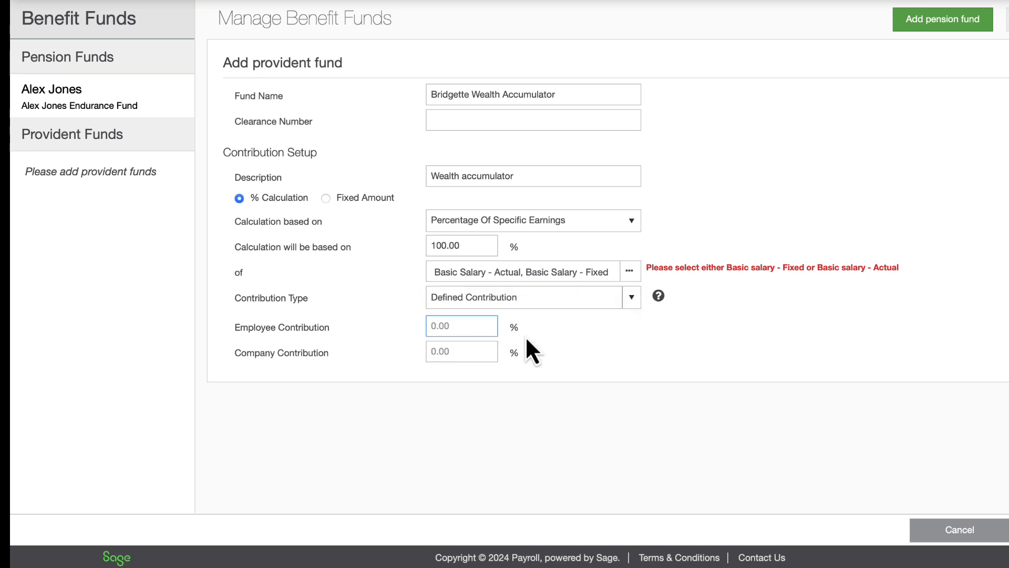
- Enter 9.00% employee and company contributions and clearance number 890, then attempt to save
{"action": "type", "text": "9"}
{"action": "left_click", "coordinate": [477, 351]}
{"action": "type", "text": "9"}
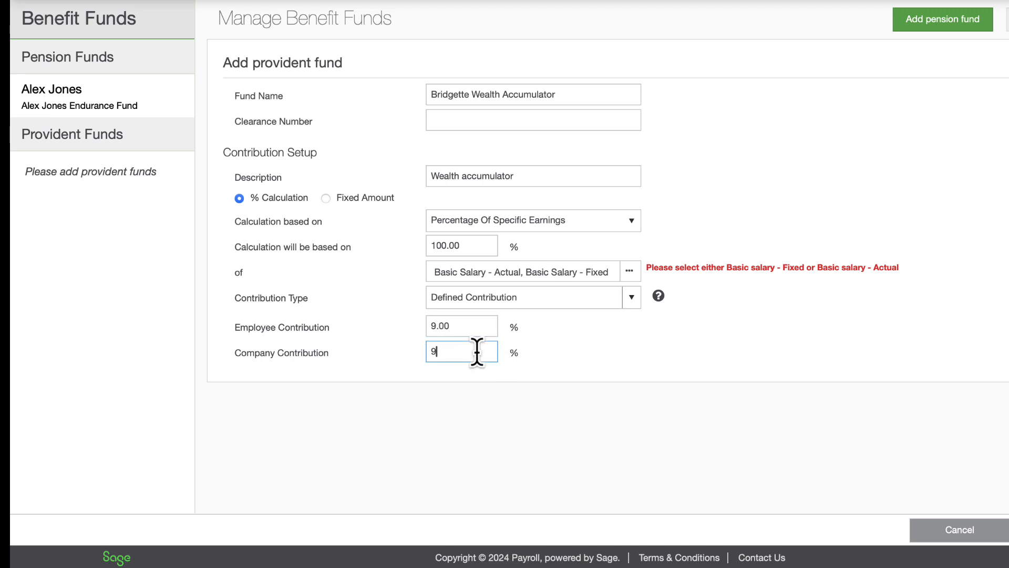
{"action": "left_click", "coordinate": [584, 346]}
{"action": "left_click", "coordinate": [513, 121]}
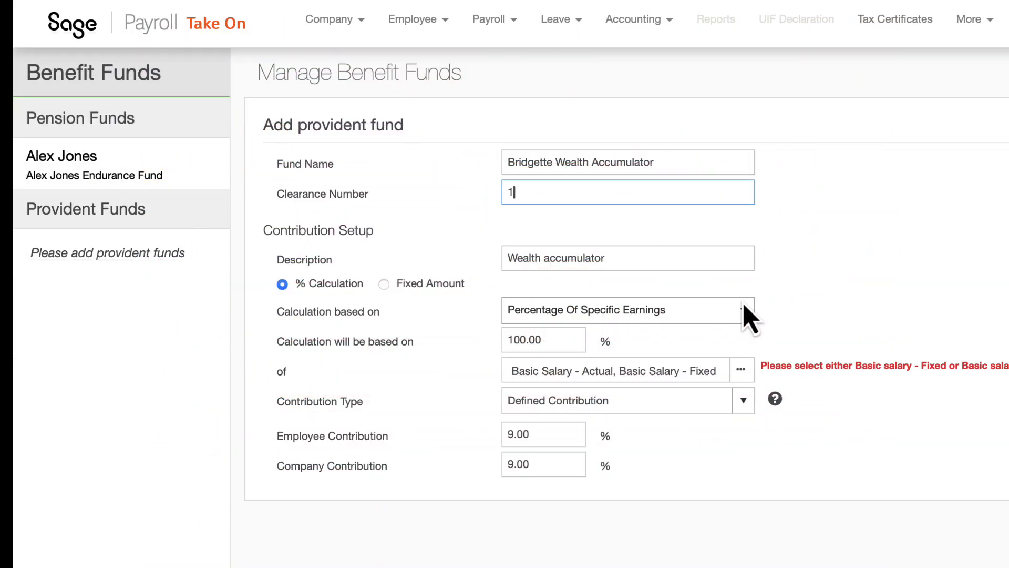
{"action": "type", "text": "890"}
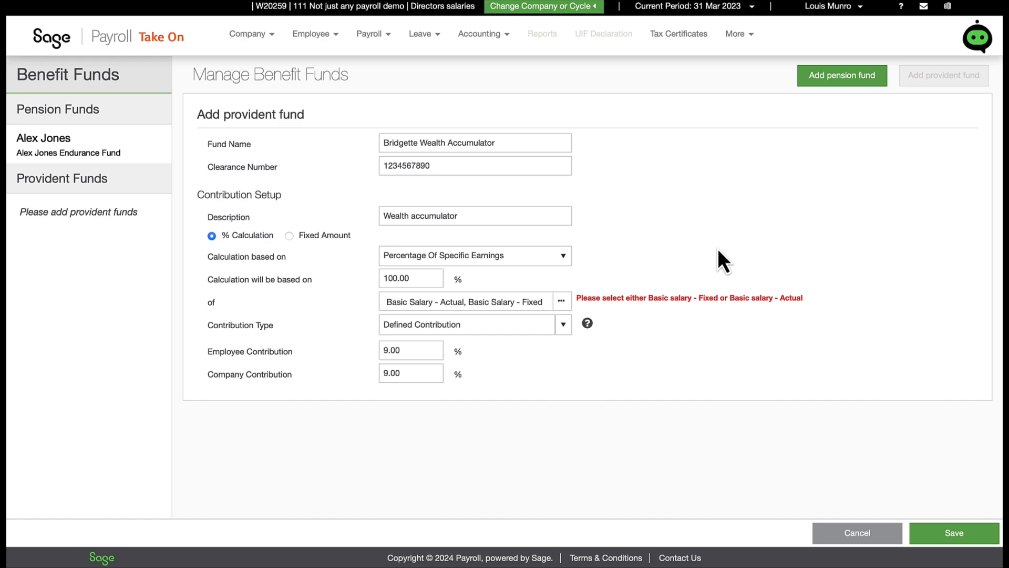
{"action": "left_click", "coordinate": [960, 537]}
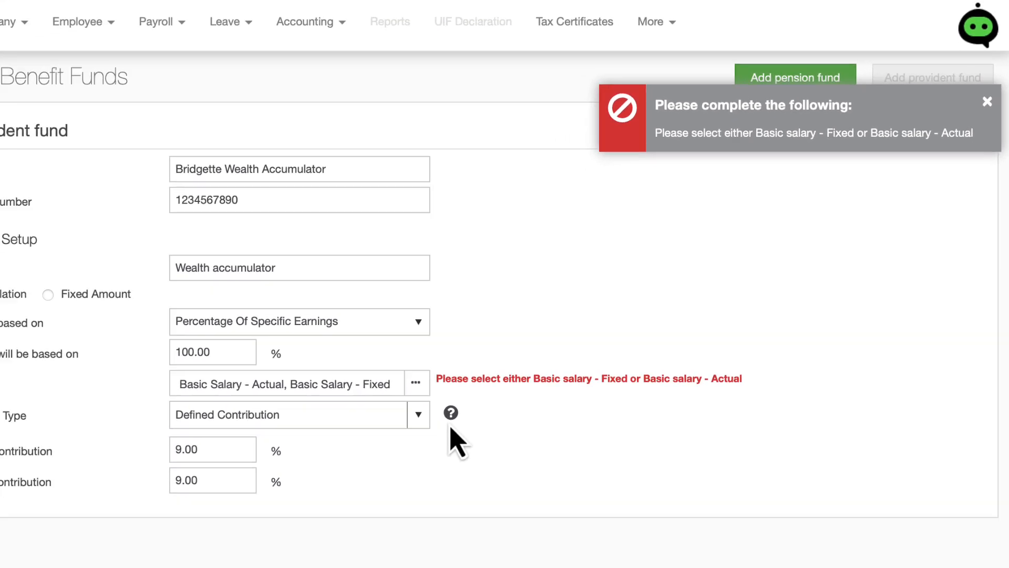
- Drop Basic Salary - Fixed, keeping only Basic Salary - Actual, and save the provident fund
{"action": "left_click", "coordinate": [476, 334]}
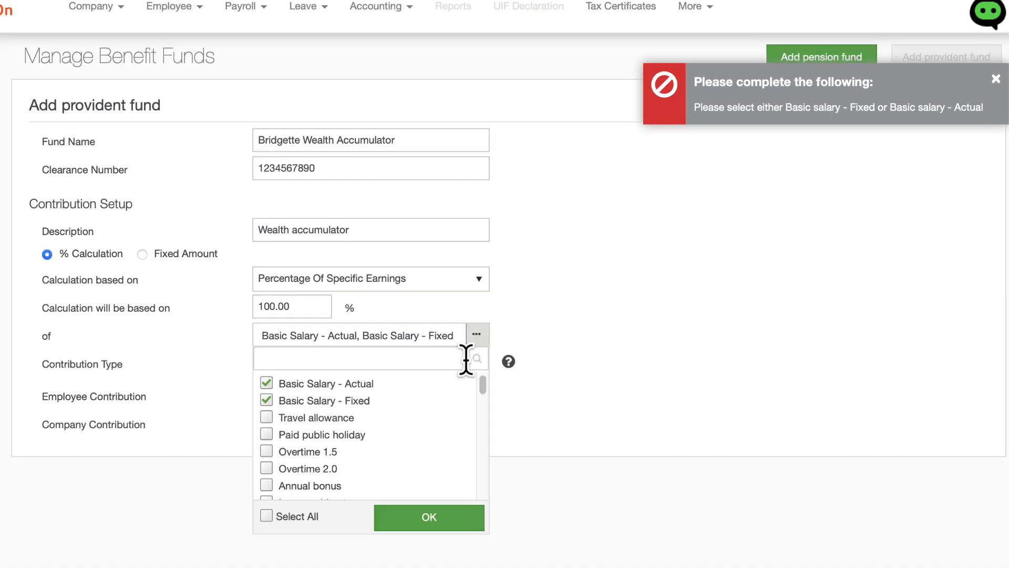
{"action": "left_click", "coordinate": [266, 400]}
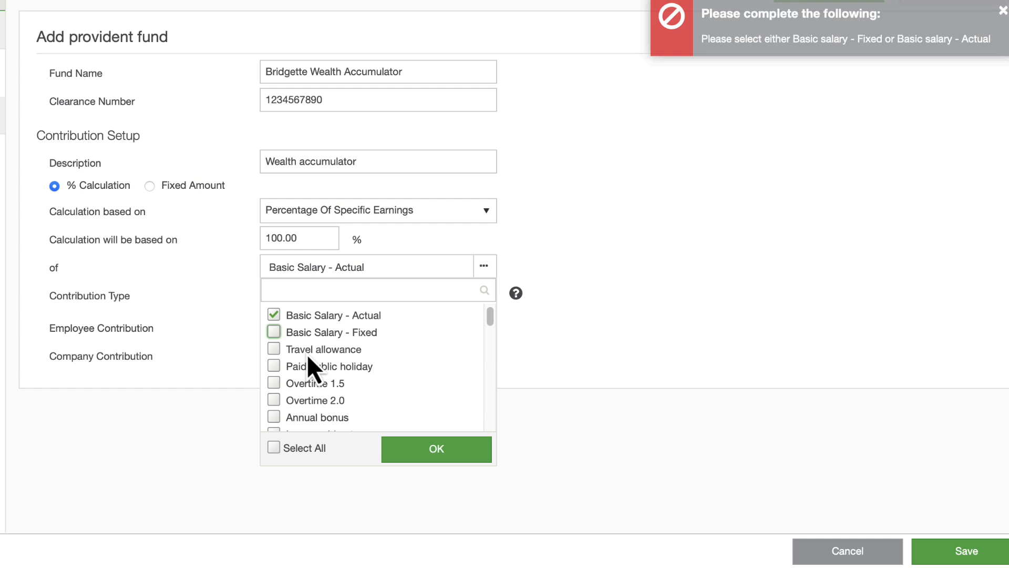
{"action": "left_click", "coordinate": [481, 452]}
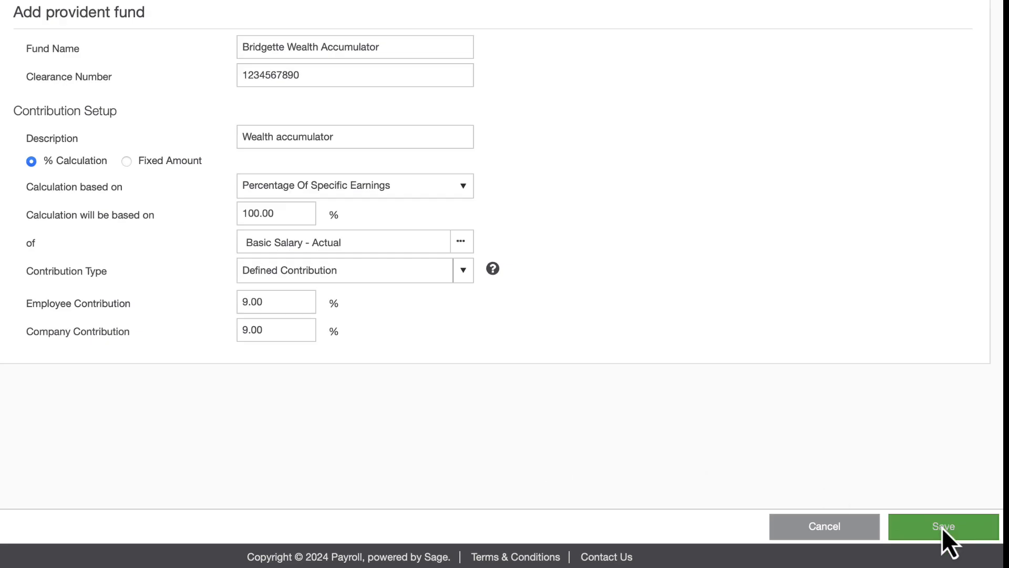
{"action": "left_click", "coordinate": [963, 544]}
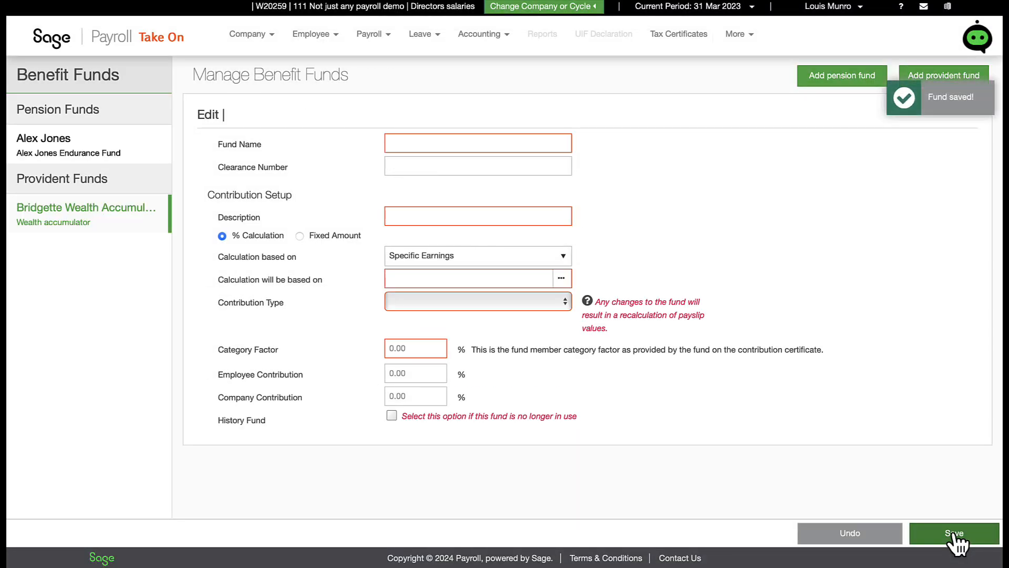
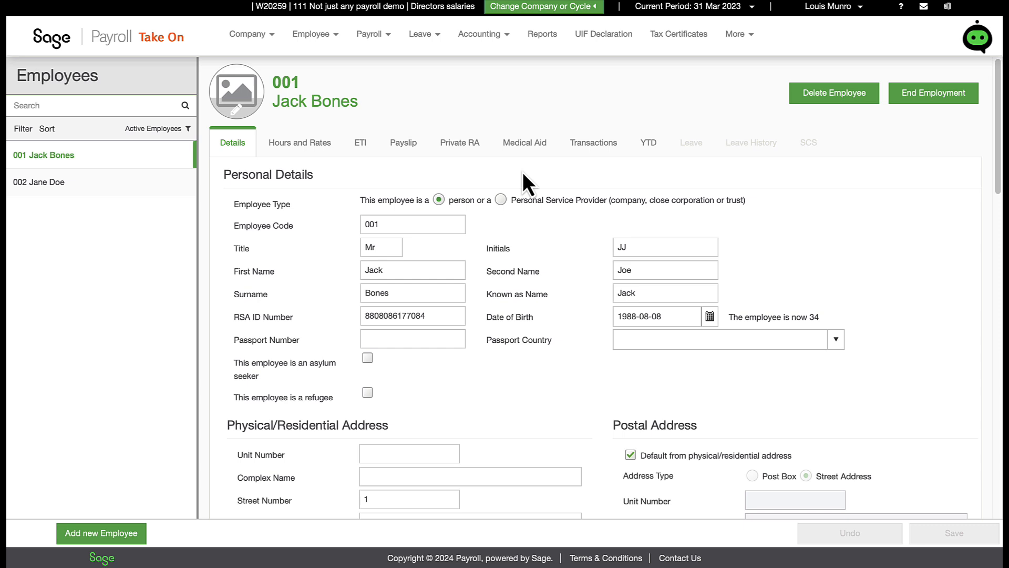
- Show employee 001's Private Retirement Annuity page, which has no annuity entries yet
{"action": "left_click", "coordinate": [464, 150]}
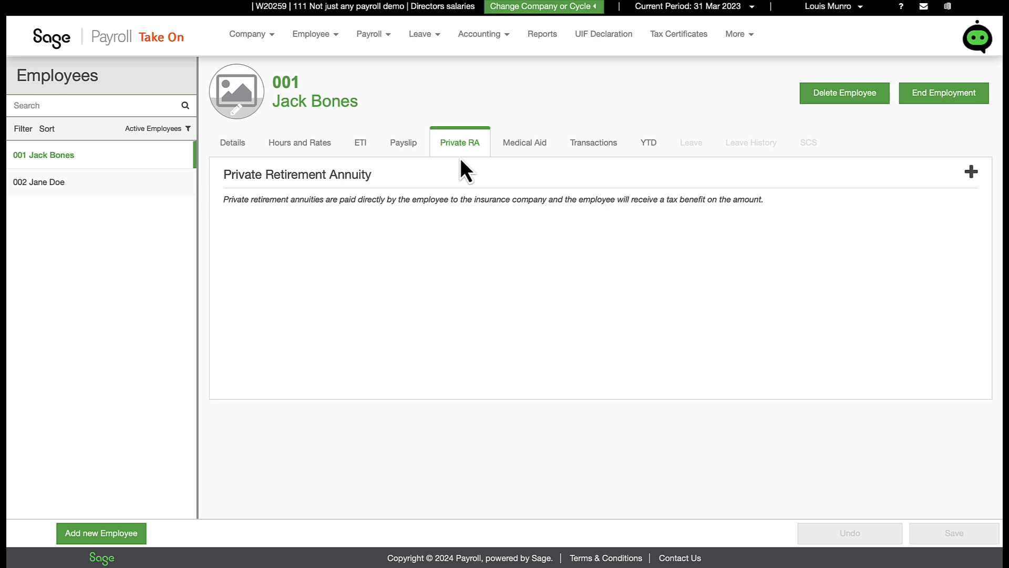
- Add and save a R2,000.00 monthly private RA starting 2023-03-01 with its clearance number
{"action": "left_click", "coordinate": [971, 173]}
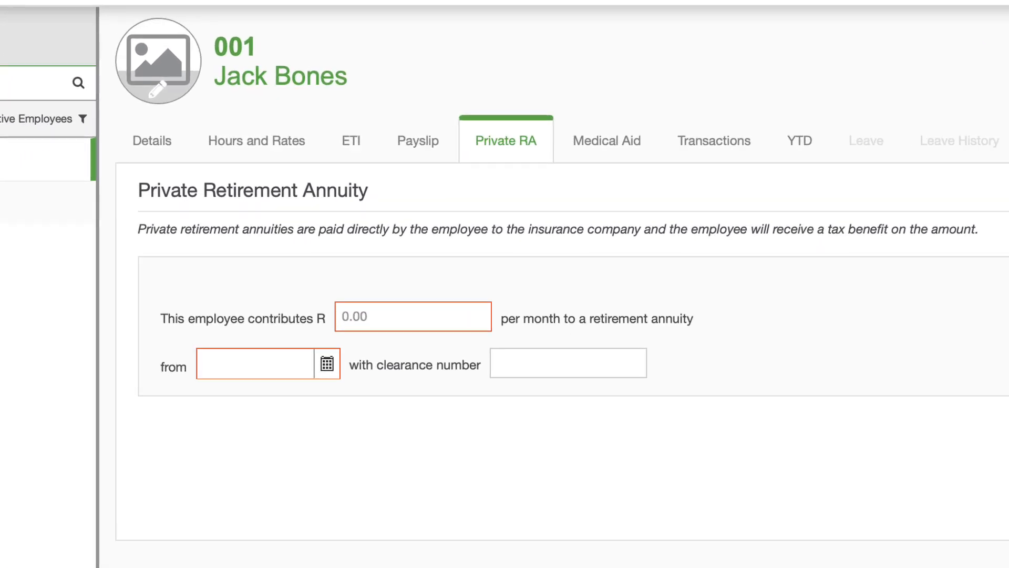
{"action": "left_click", "coordinate": [393, 318]}
{"action": "type", "text": "2000"}
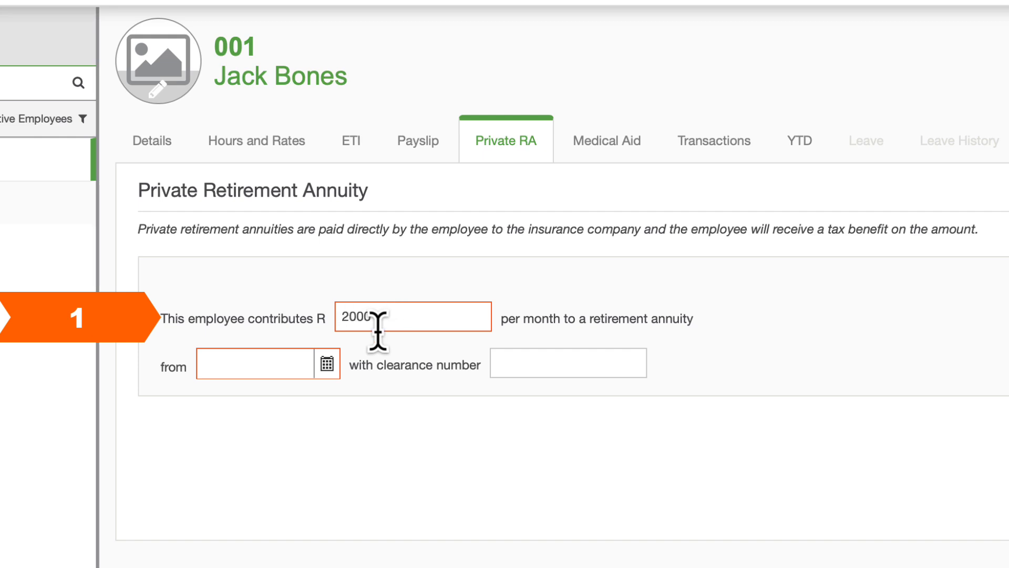
{"action": "left_click", "coordinate": [327, 364]}
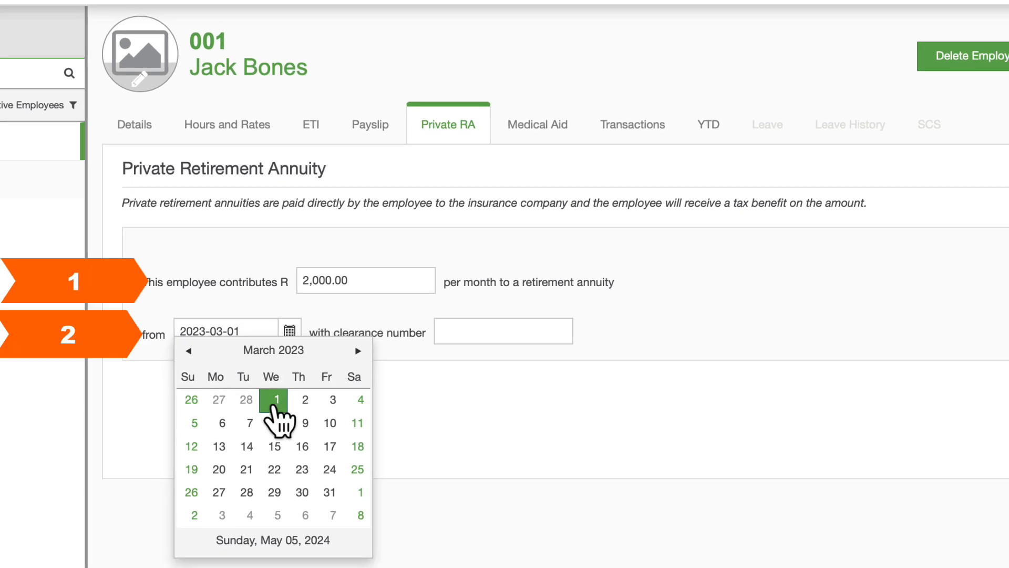
{"action": "left_click", "coordinate": [274, 405]}
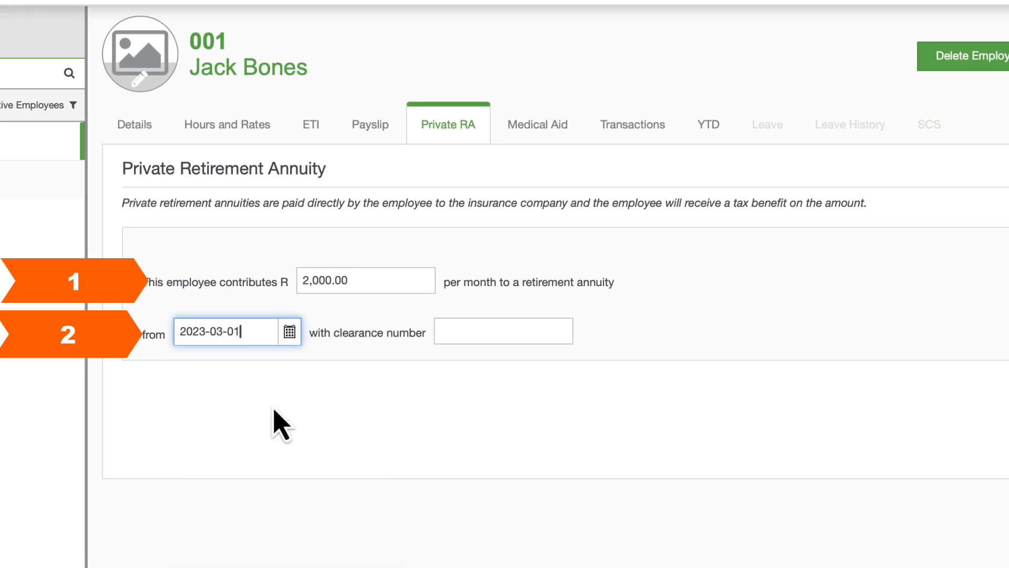
{"action": "left_click", "coordinate": [467, 335]}
{"action": "type", "text": "1234"}
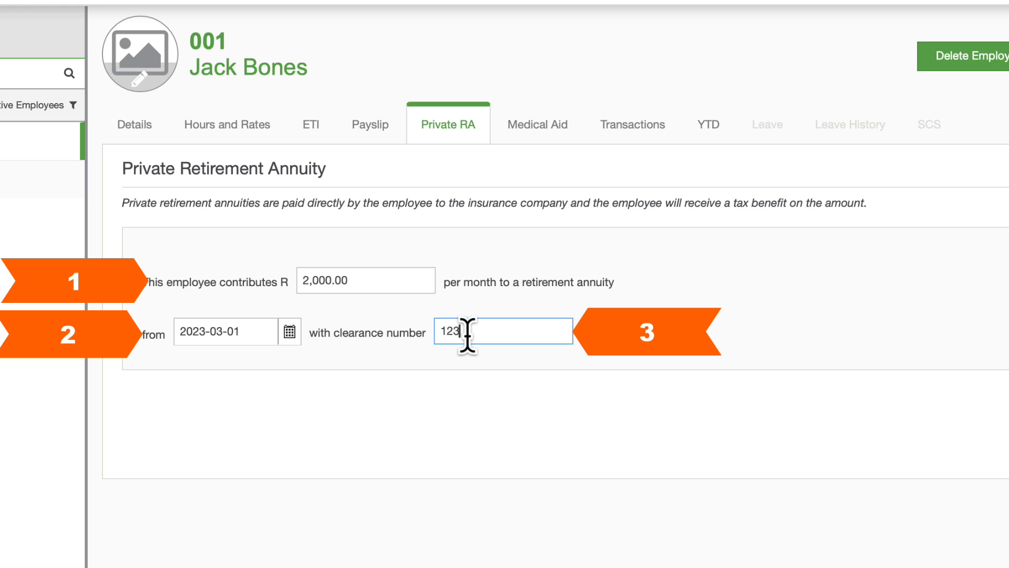
{"action": "type", "text": "567890"}
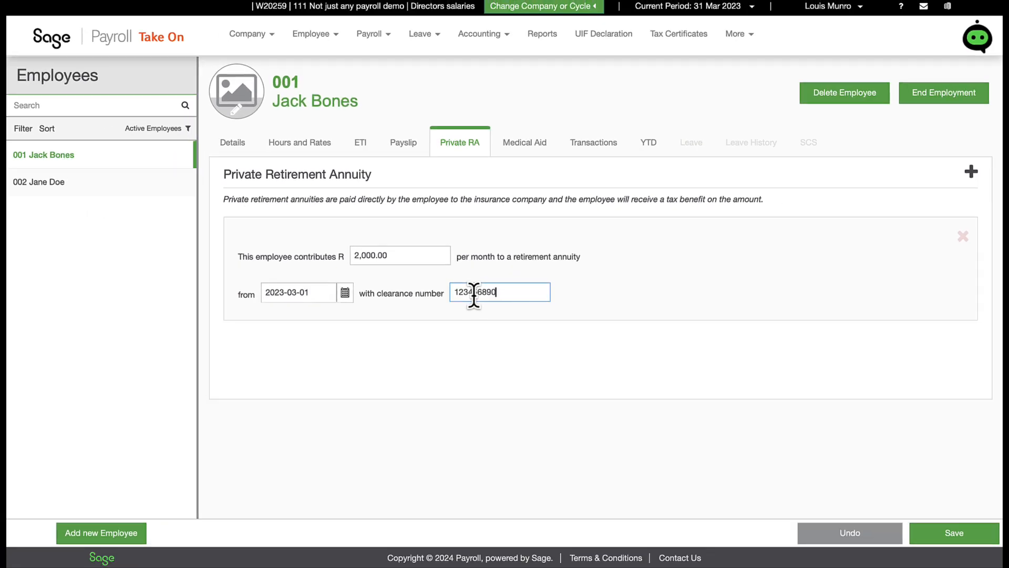
{"action": "left_click", "coordinate": [932, 538]}
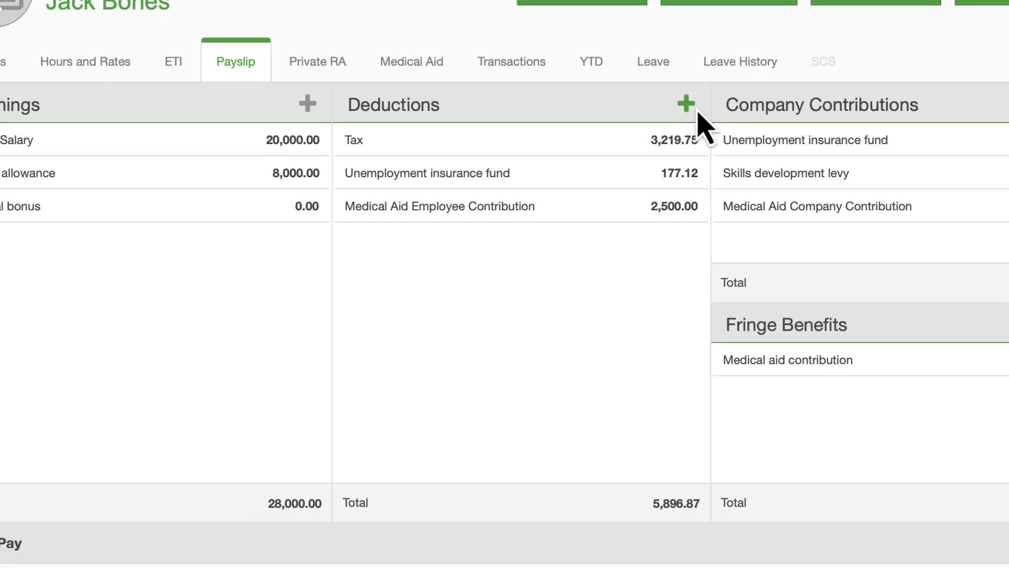
- Add a Pension Employee Contribution deduction linked to the pension fund, starting 1 March 2023
{"action": "left_click", "coordinate": [652, 110]}
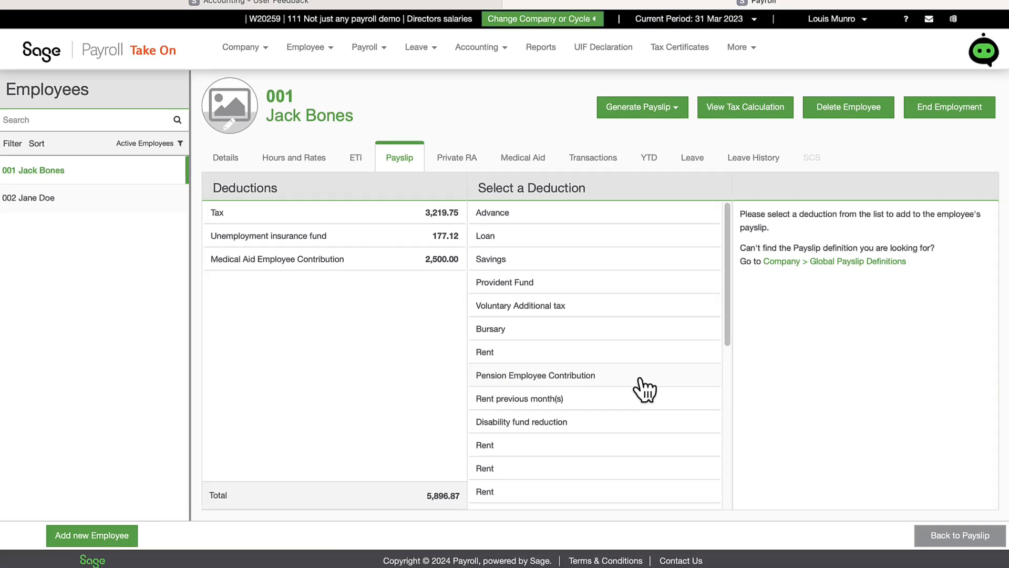
{"action": "left_click", "coordinate": [647, 371]}
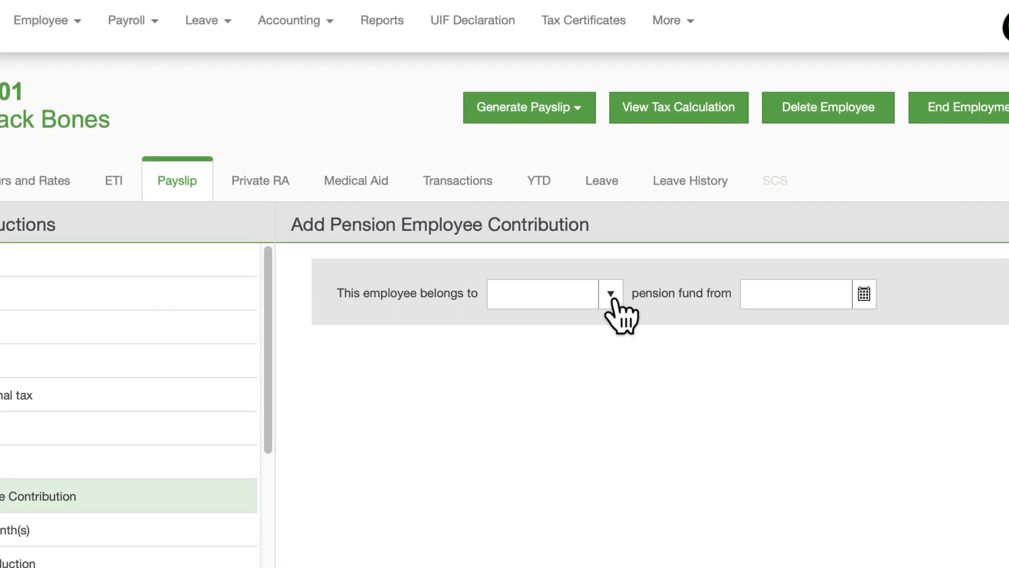
{"action": "left_click", "coordinate": [696, 239]}
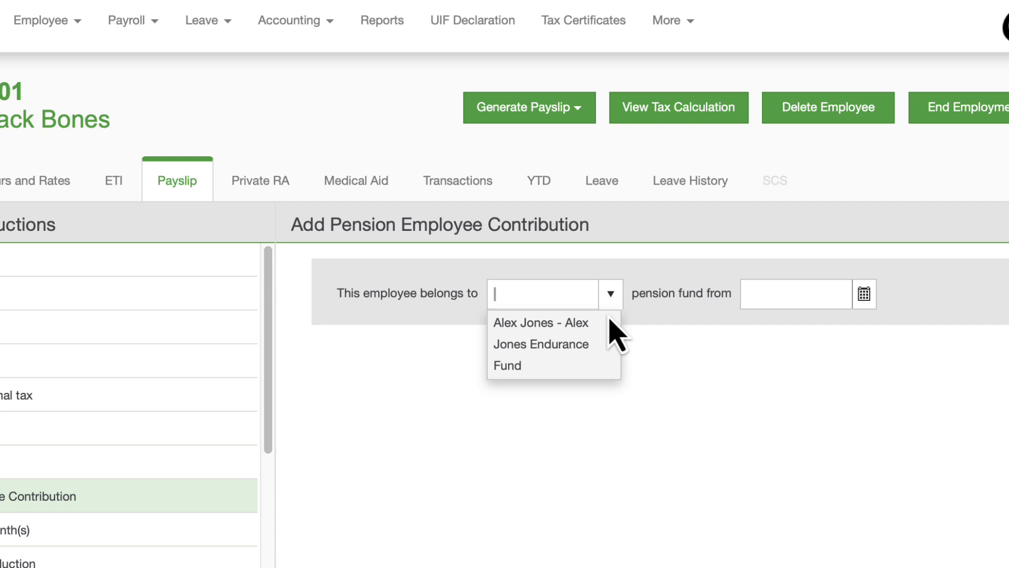
{"action": "left_click", "coordinate": [595, 355]}
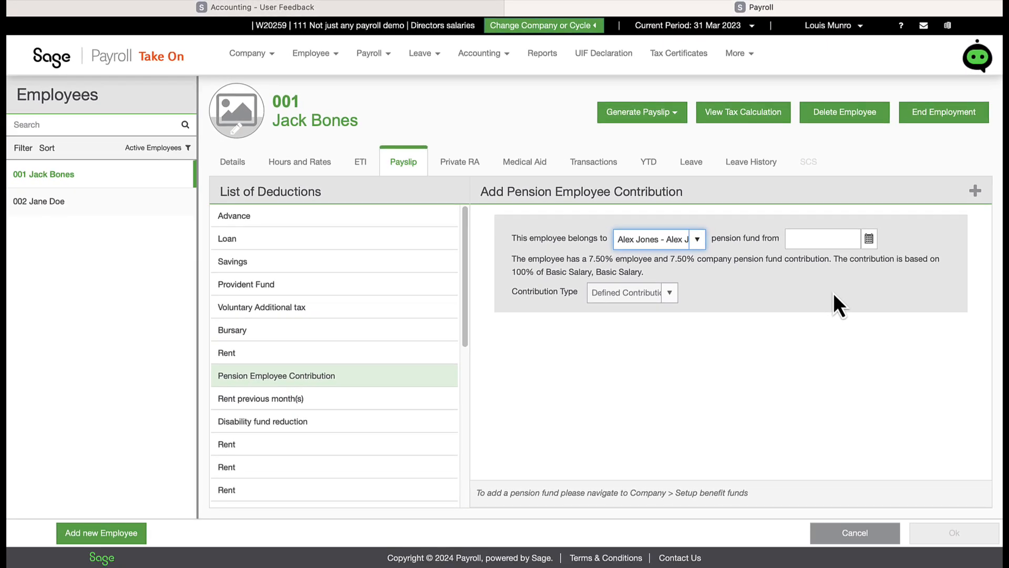
{"action": "left_click", "coordinate": [868, 239]}
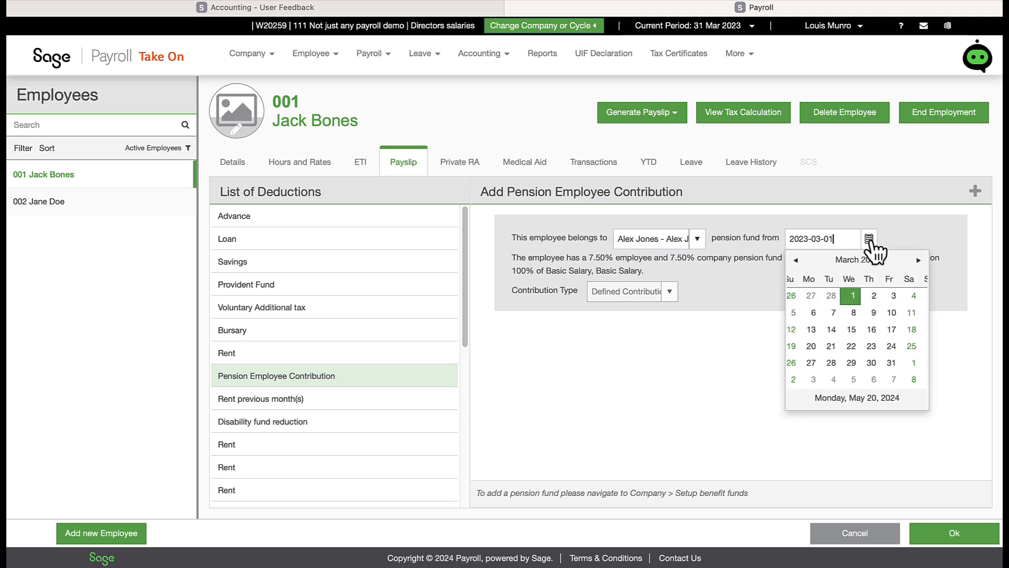
{"action": "left_click", "coordinate": [860, 300]}
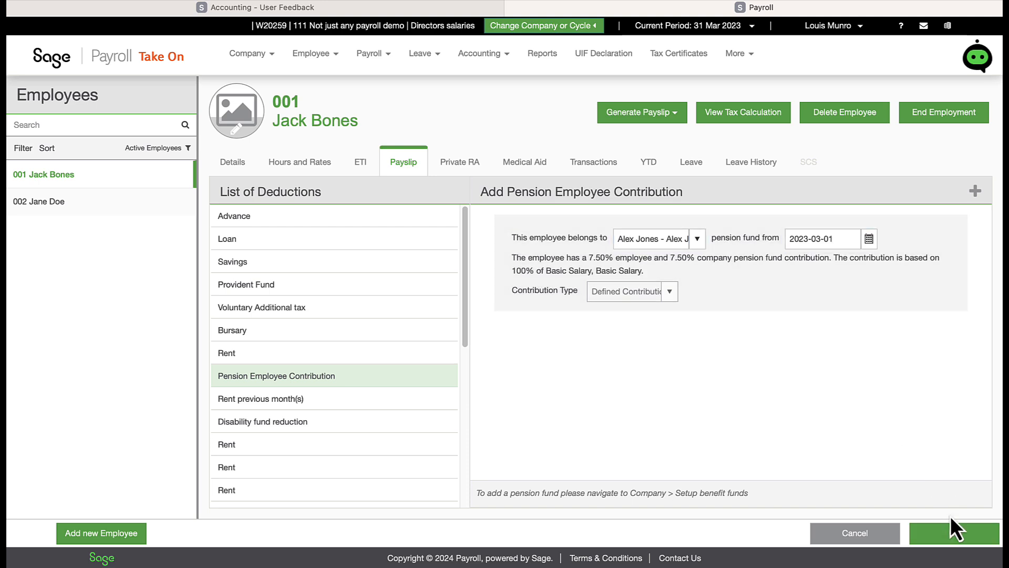
{"action": "left_click", "coordinate": [941, 533]}
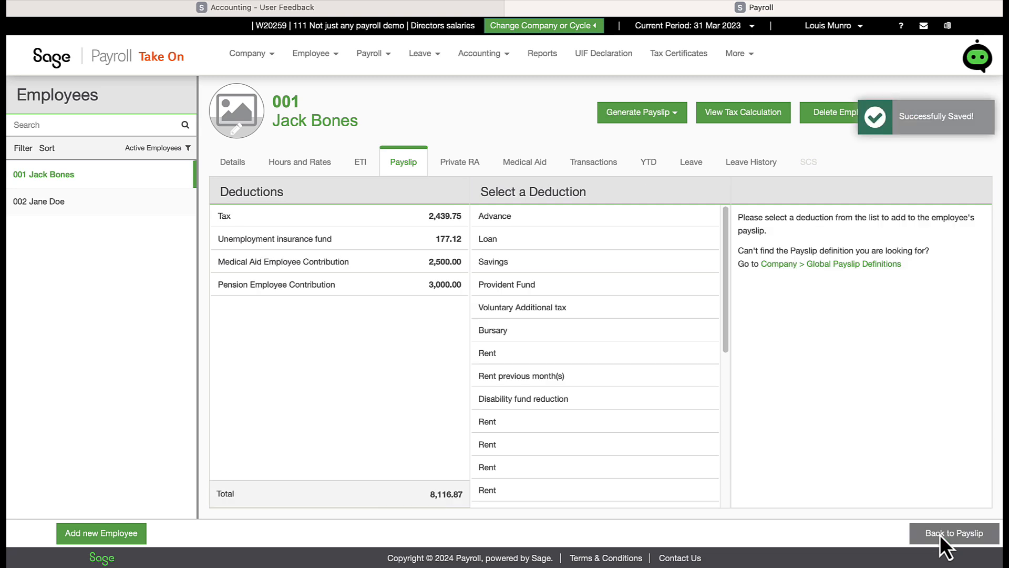
{"action": "left_click", "coordinate": [944, 528]}
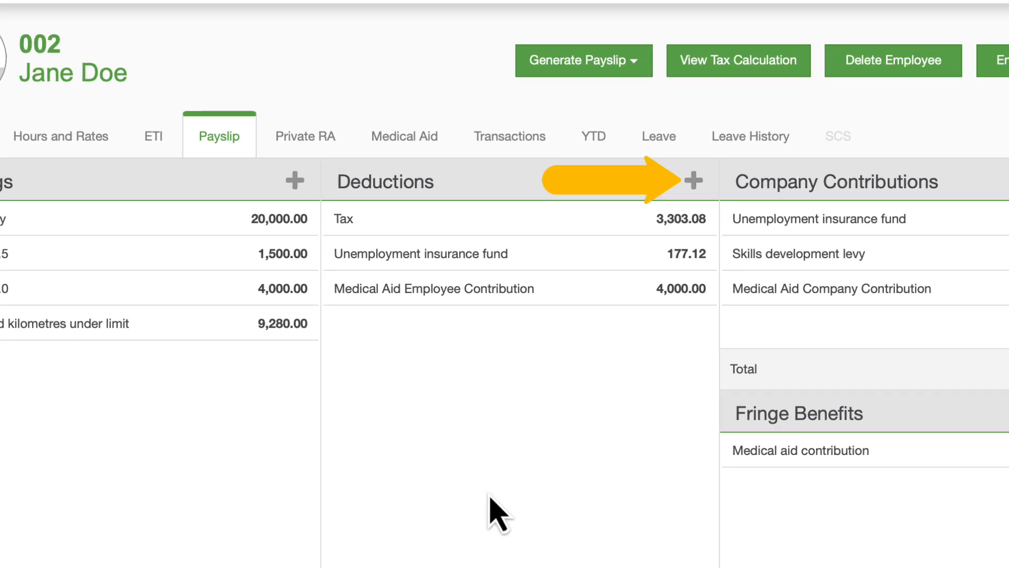
- Save a Provident Fund deduction for employee 002 from 1 March 2023 at 9.00% employee and company contributions
{"action": "left_click", "coordinate": [693, 181]}
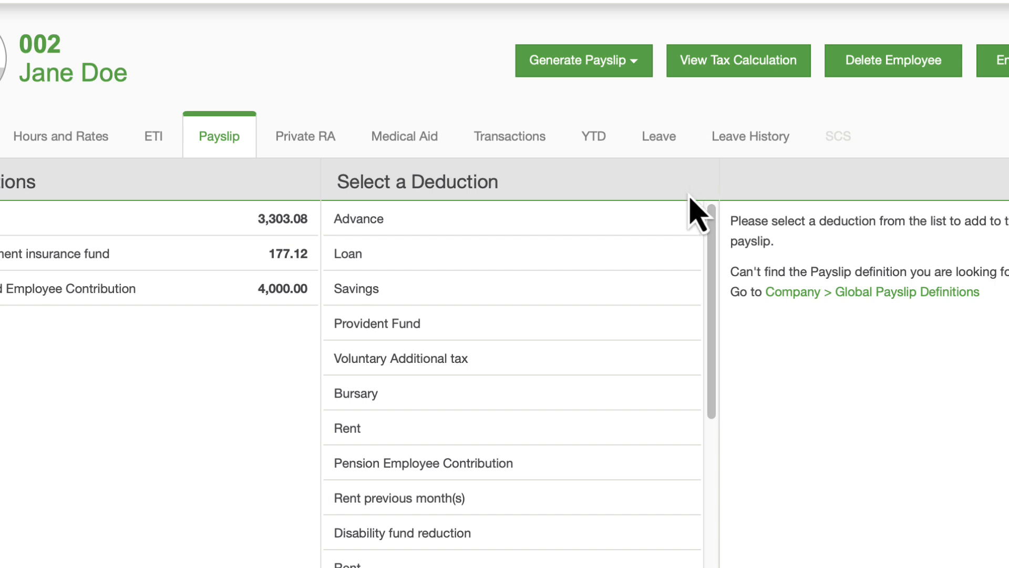
{"action": "left_click", "coordinate": [546, 325]}
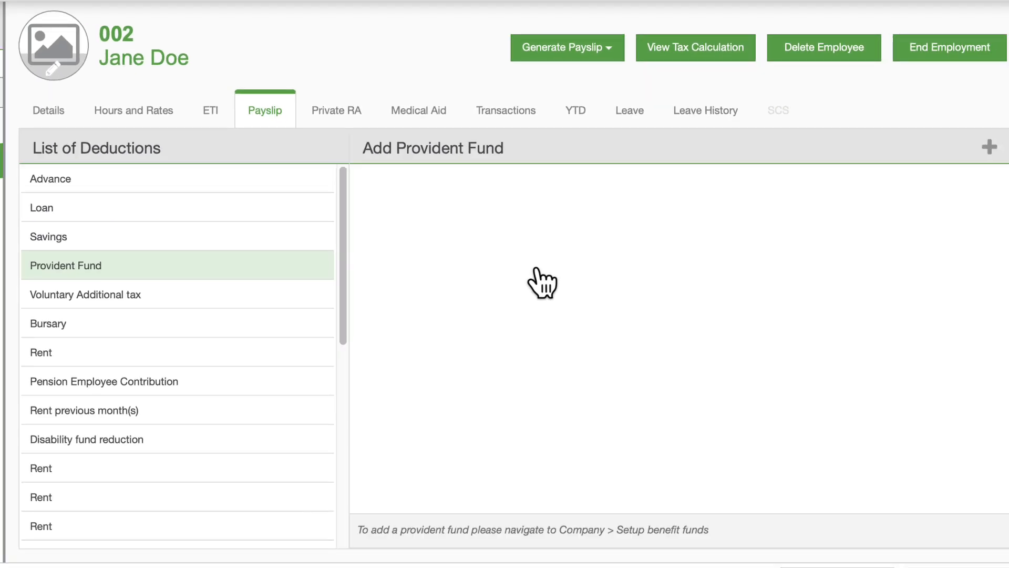
{"action": "left_click", "coordinate": [637, 208]}
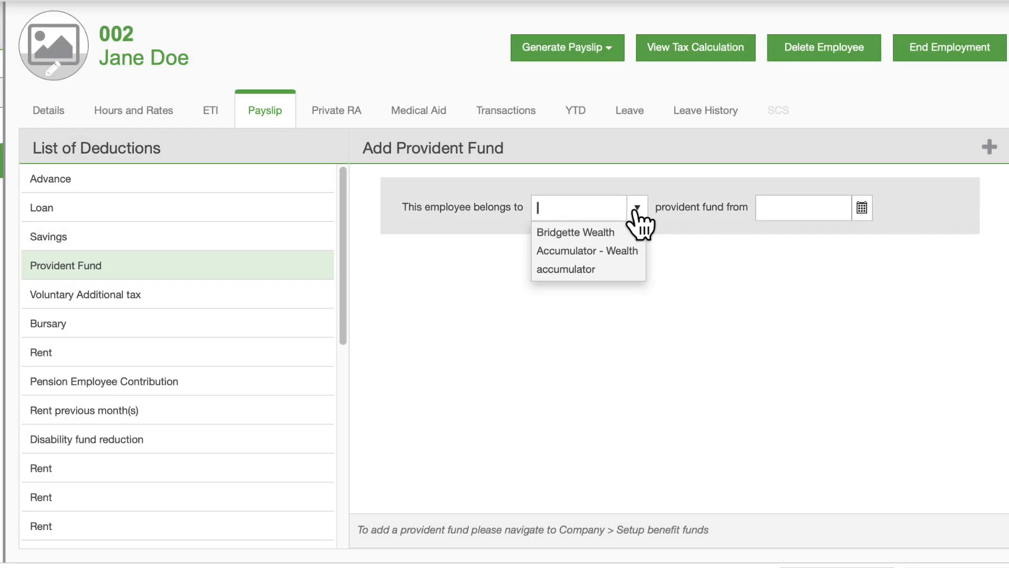
{"action": "left_click", "coordinate": [628, 269]}
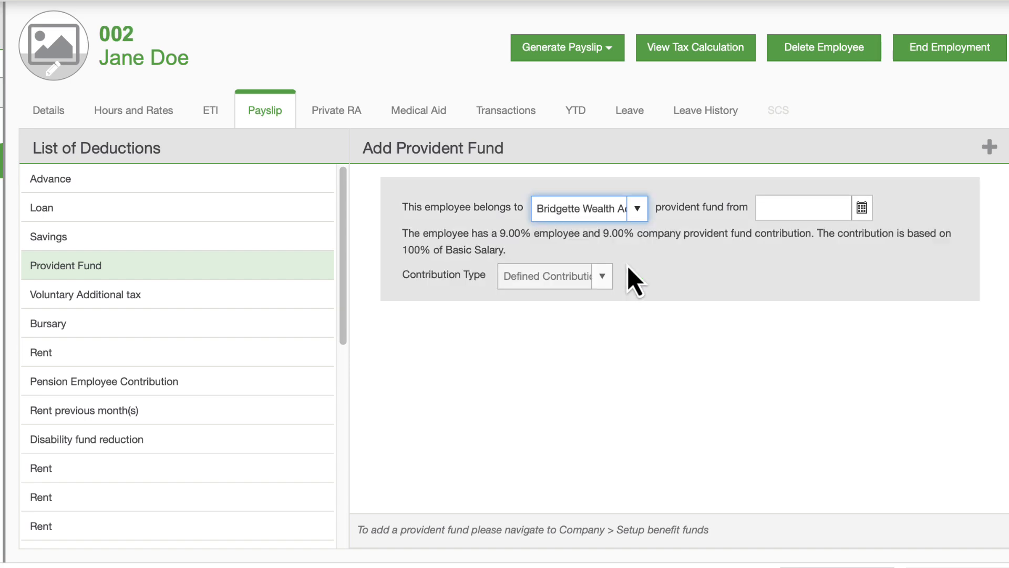
{"action": "left_click", "coordinate": [862, 208]}
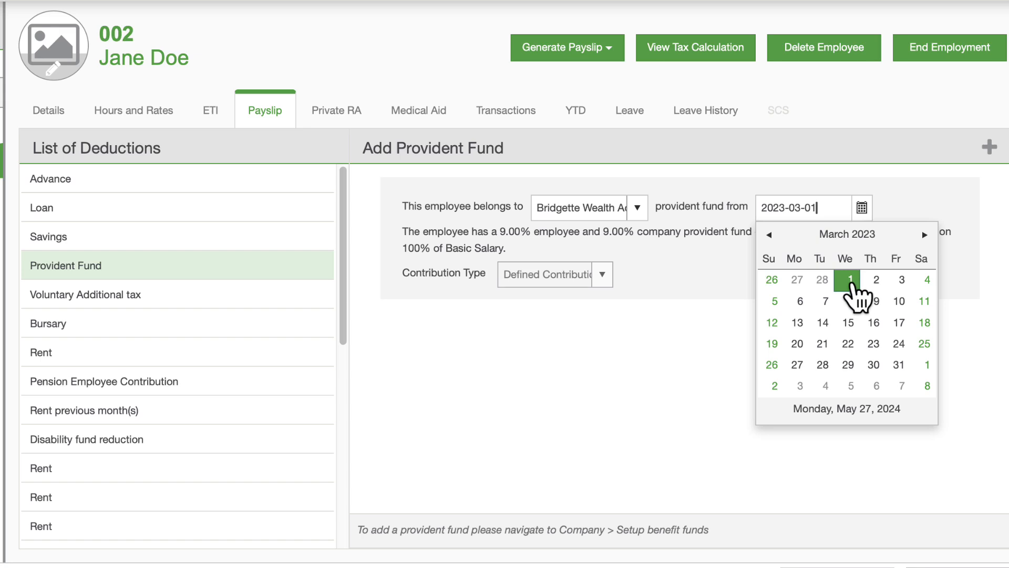
{"action": "left_click", "coordinate": [848, 286]}
{"action": "left_click", "coordinate": [784, 348]}
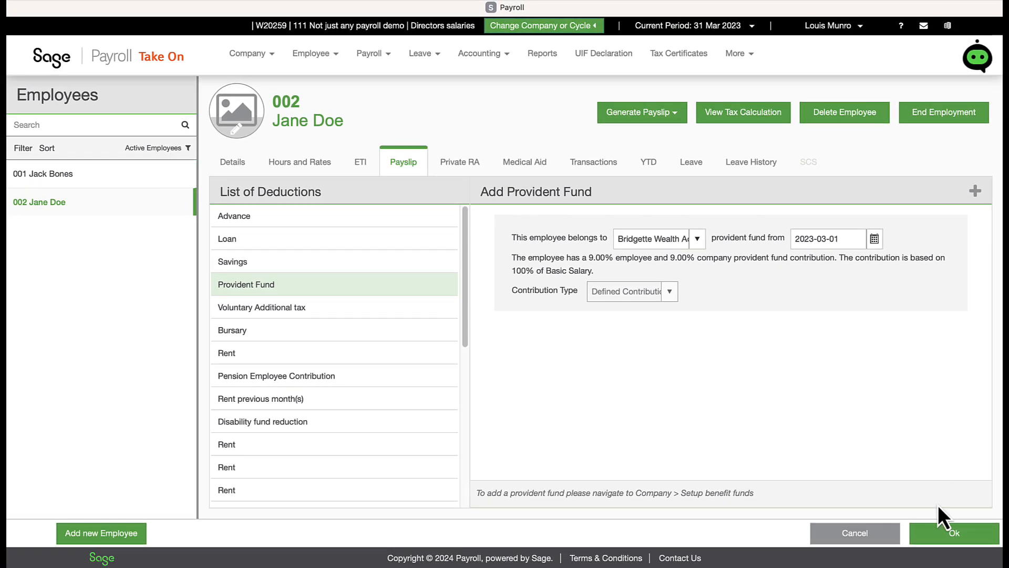
{"action": "left_click", "coordinate": [941, 532]}
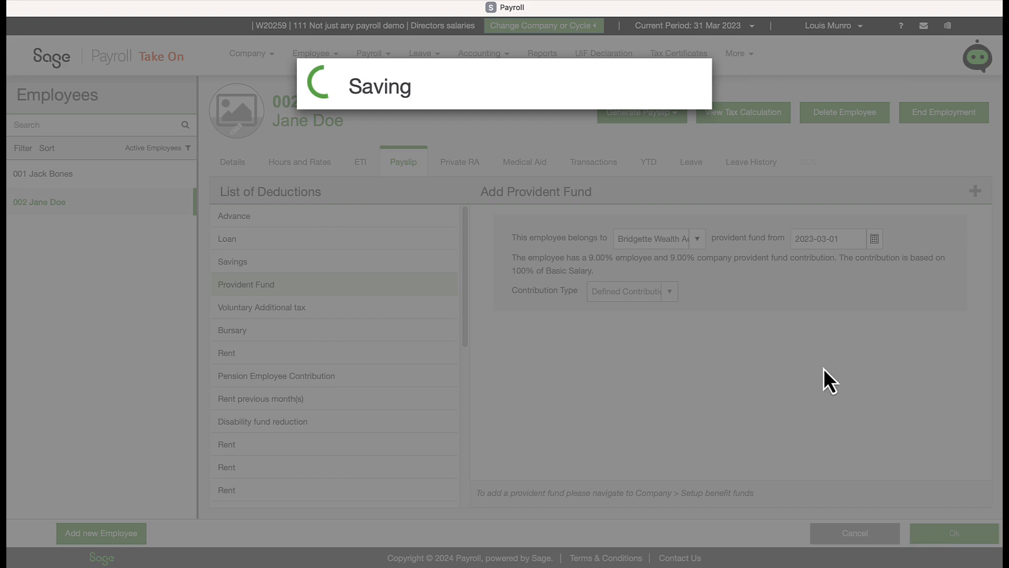